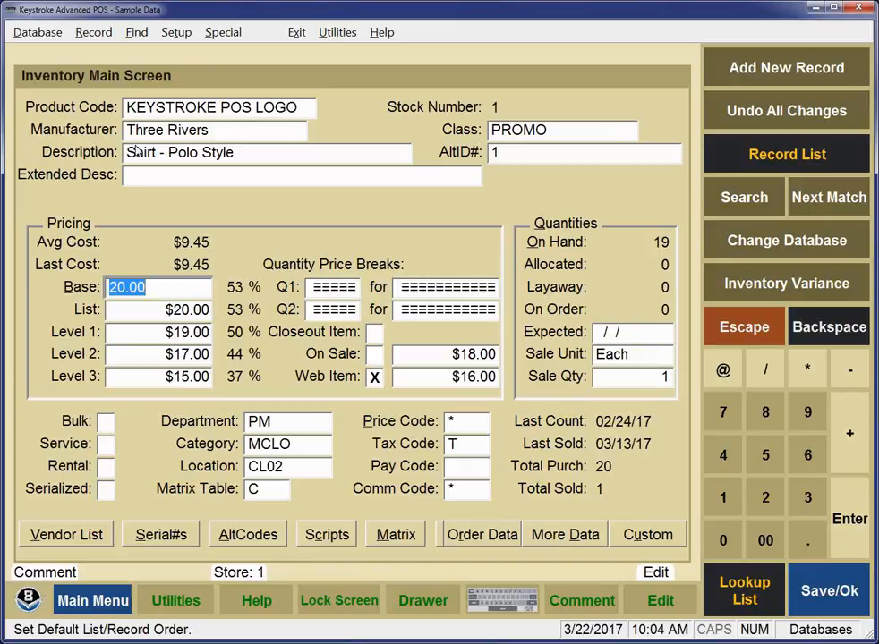
- Jump to the last inventory record, COUPON, and start new blank inventory record 128
key(Page_Down)
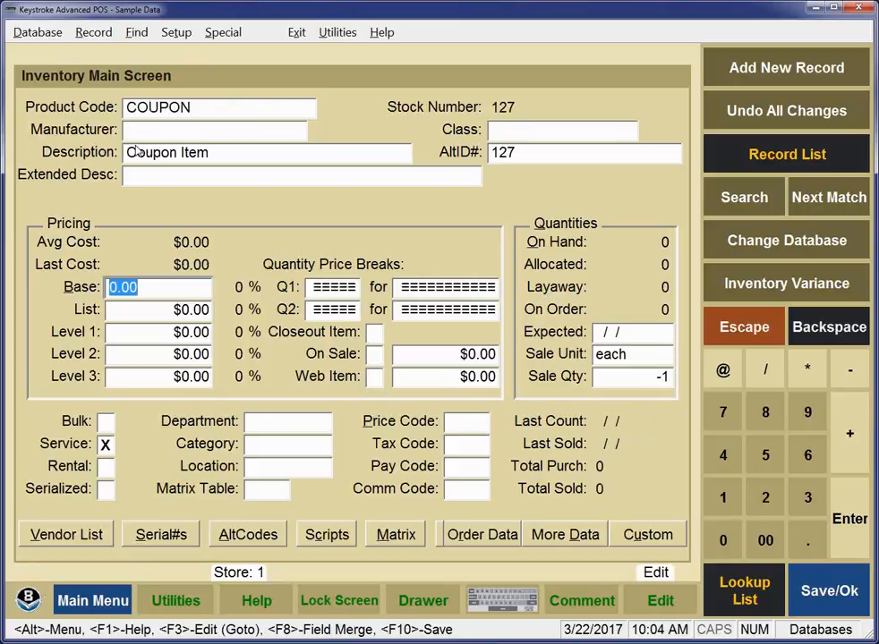
key(Insert)
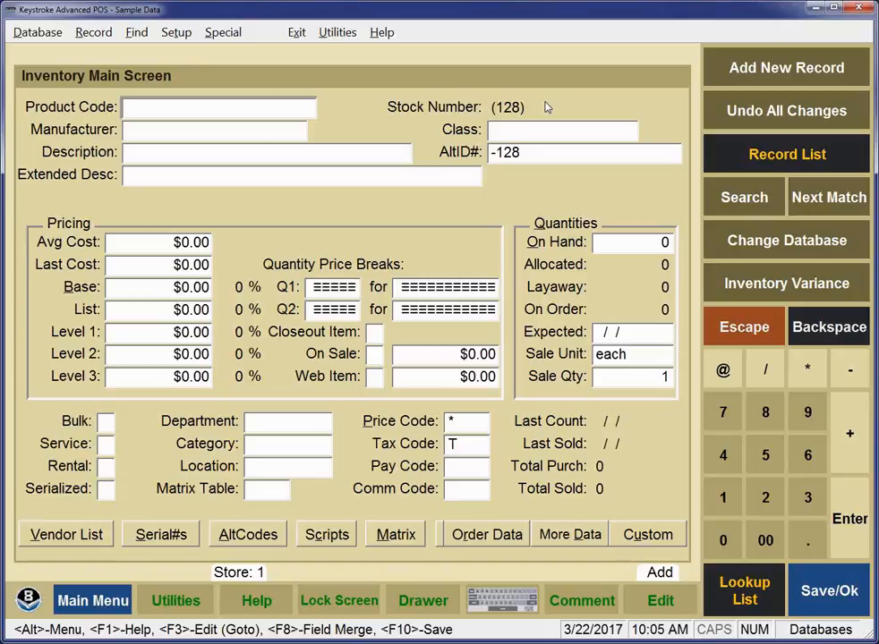
- Enter product code DAVE and description 'Dave's stuff' for the new item
text(DAVE)
key(Return)
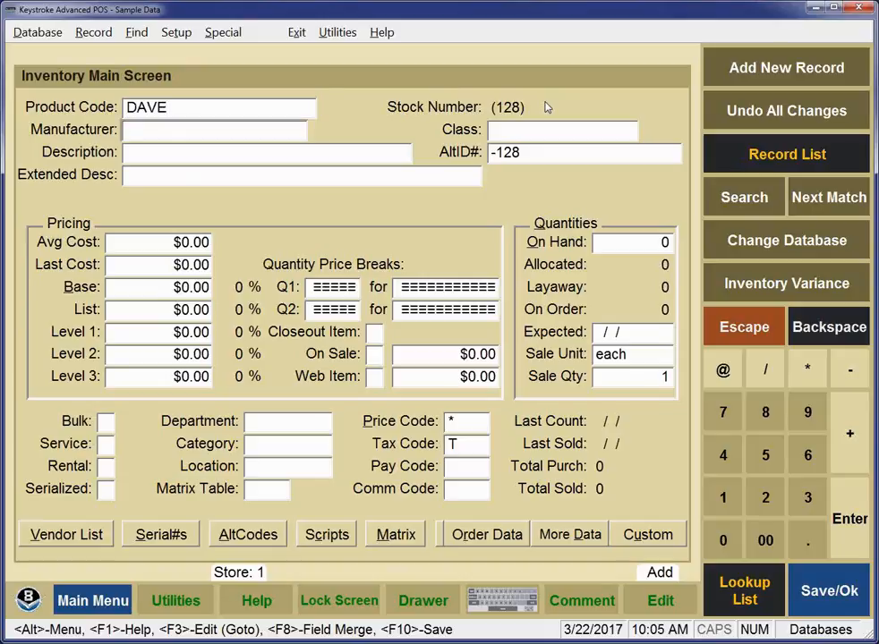
key(Return)
key(Return)
text(dave)
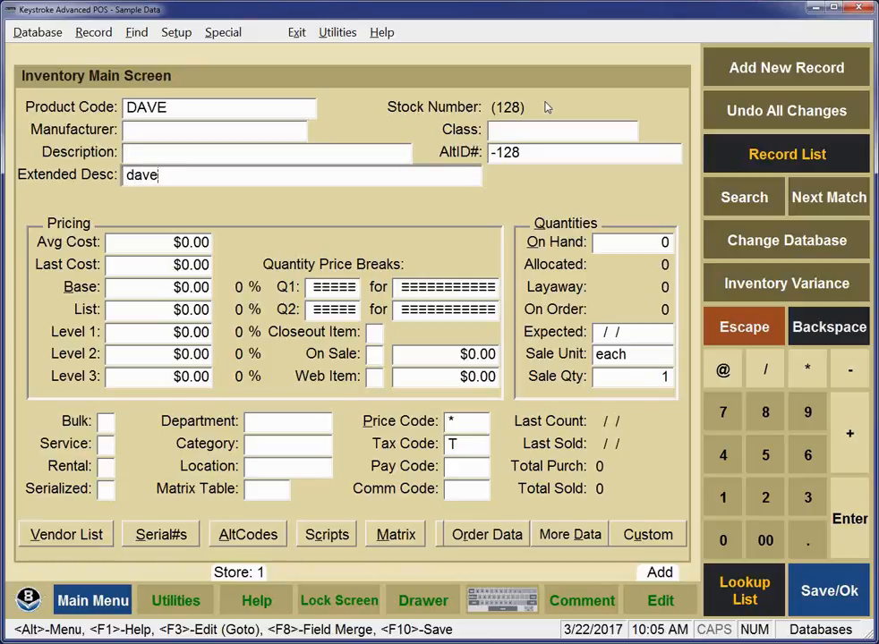
key(BackSpace)
key(BackSpace)
key(BackSpace)
key(BackSpace)
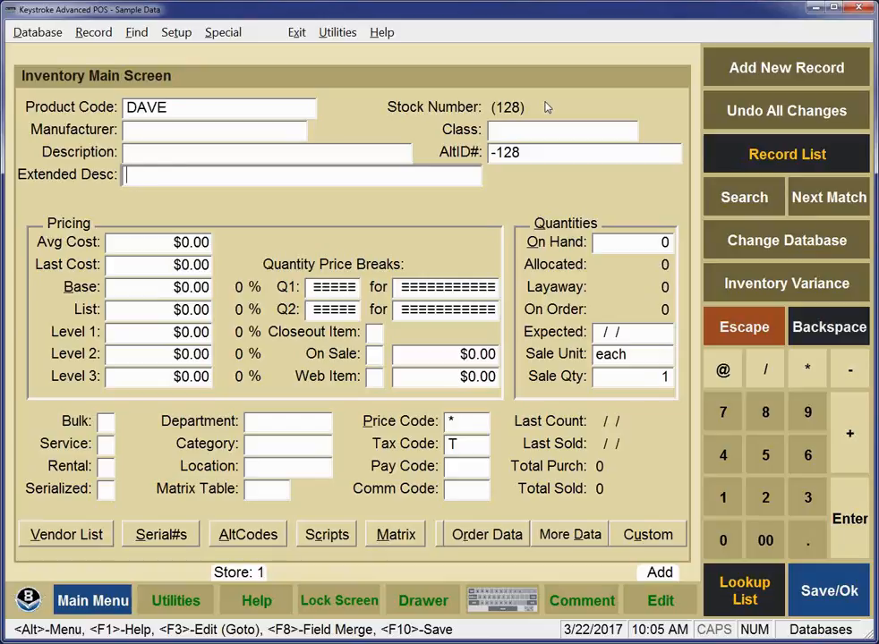
key(Up)
text(Dave)
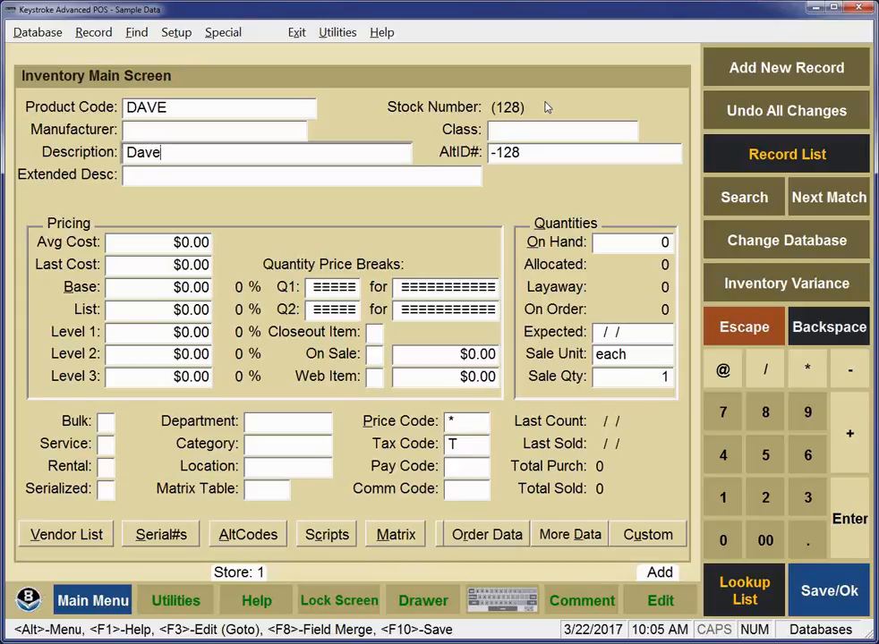
text('s stuff)
- Set the average cost to $1.00 so prices recalculate to a $2.00 base, and commit the record
click(189, 247)
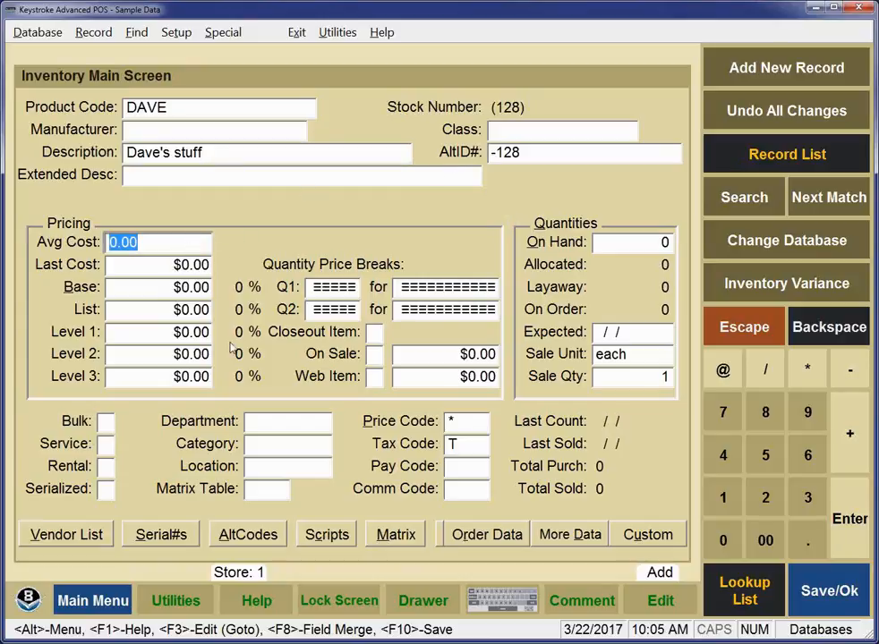
text(1)
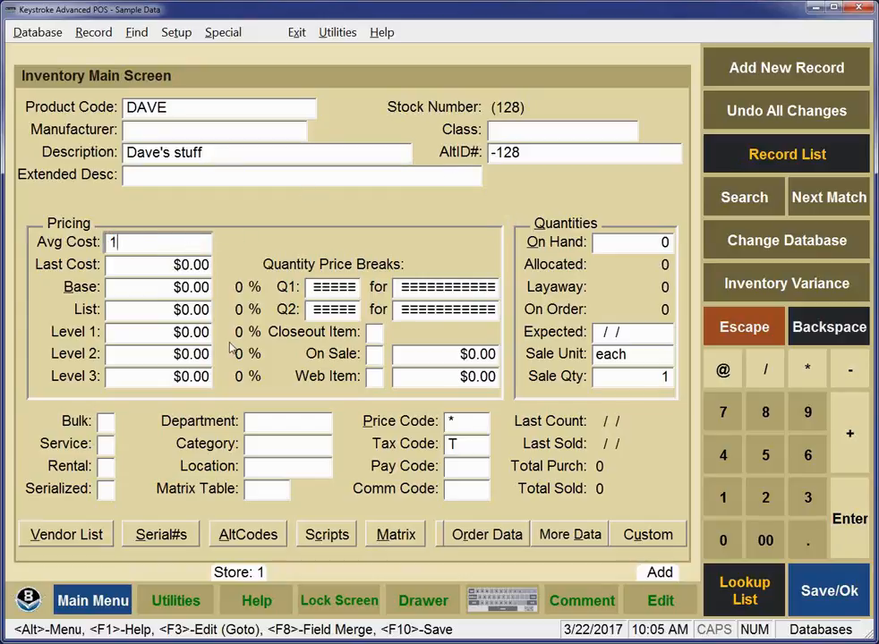
key(Return)
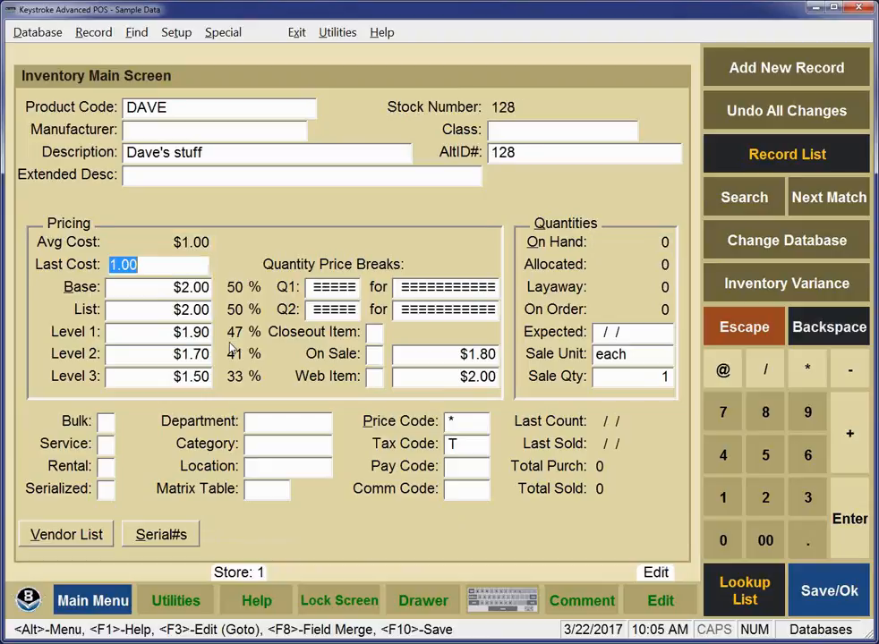
key(Return)
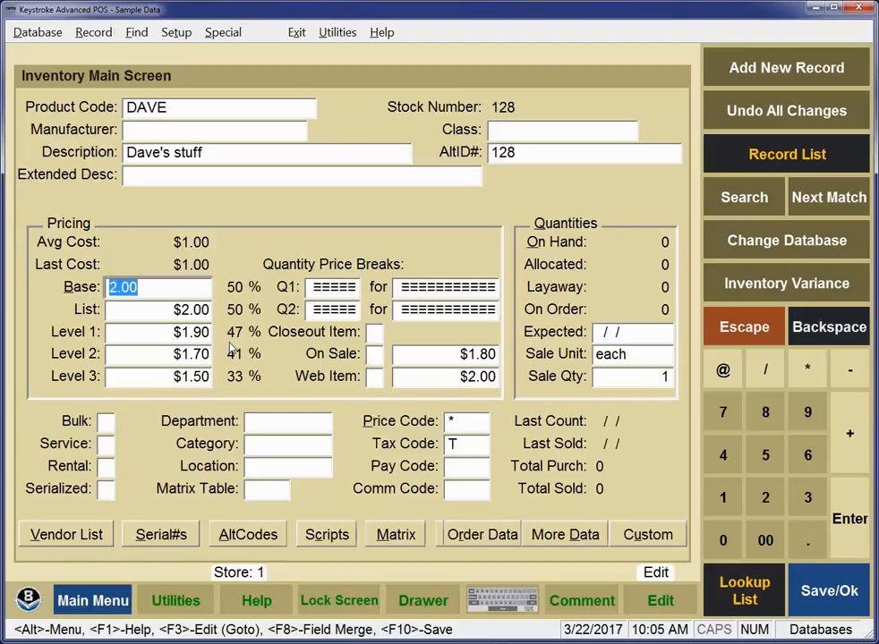
- Open the Add Mode Level 07 Screen 1 inventory defaults, DBSIA107.DAT, from Setup > Default
click(176, 34)
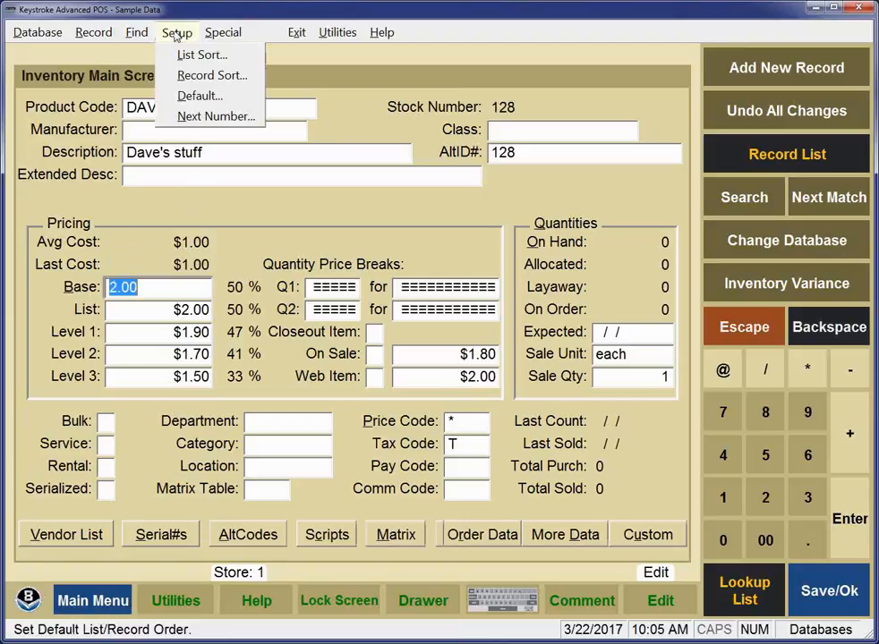
click(199, 96)
click(166, 151)
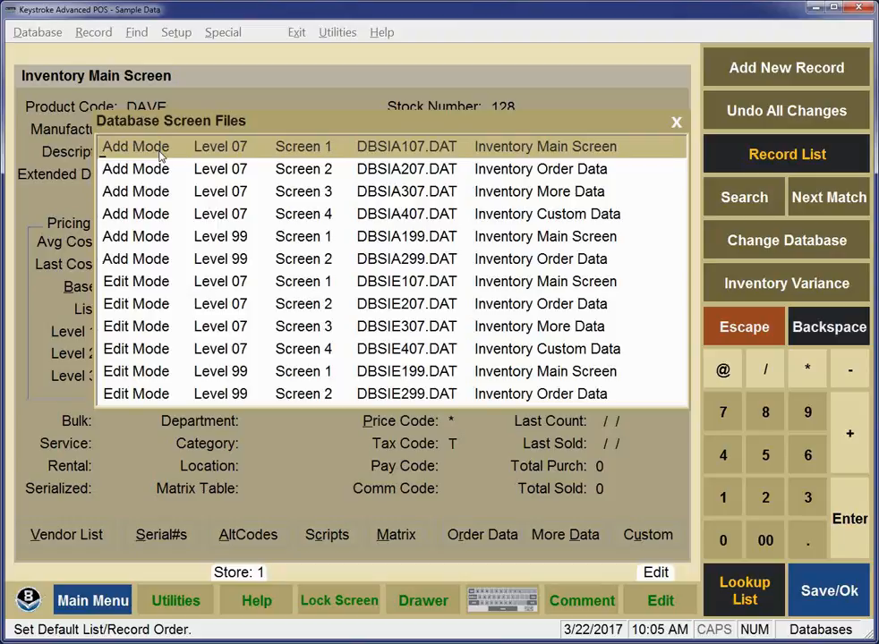
double_click(160, 154)
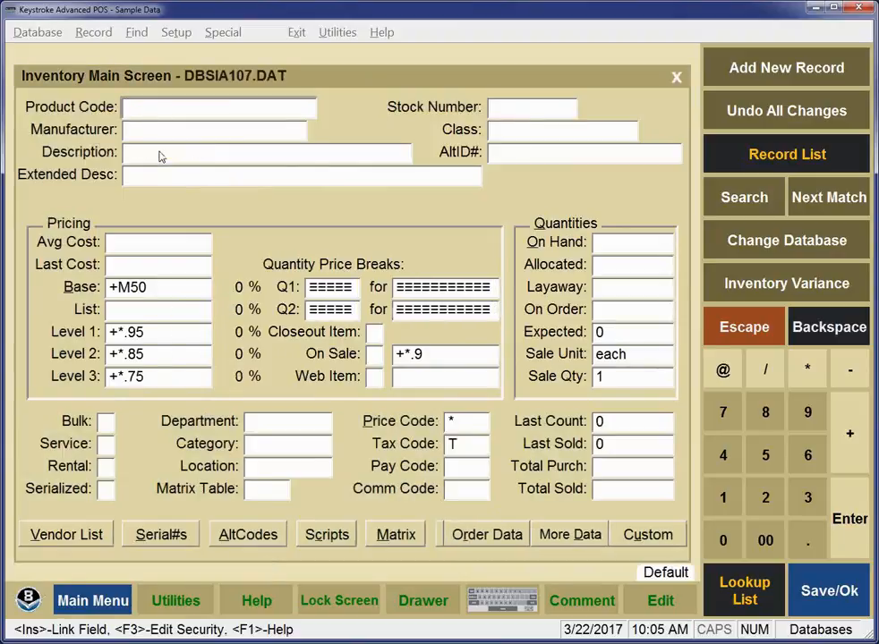
- Review the Last Cost and Base (+M50) defaults, then list fields linkable to the List price
click(142, 264)
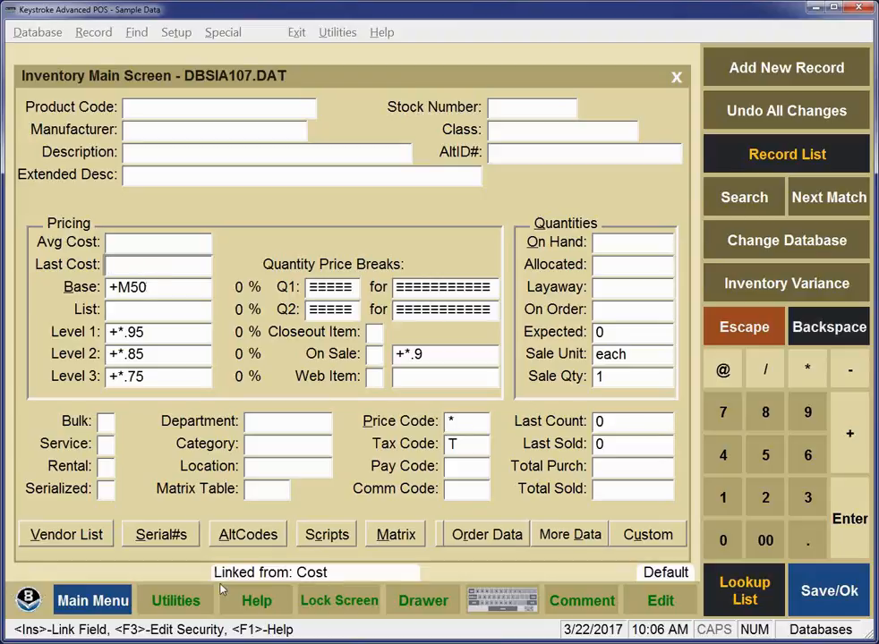
click(138, 292)
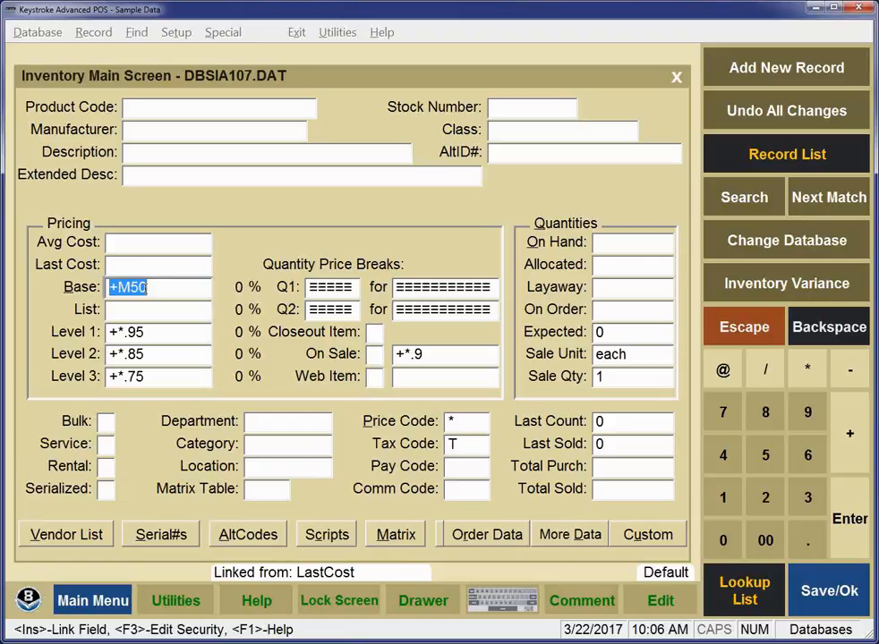
click(117, 312)
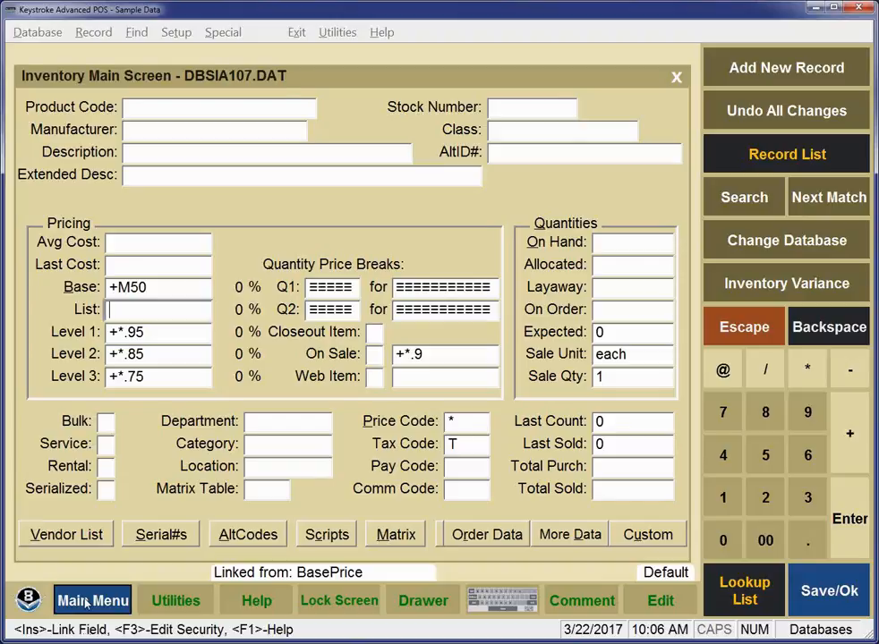
key(Insert)
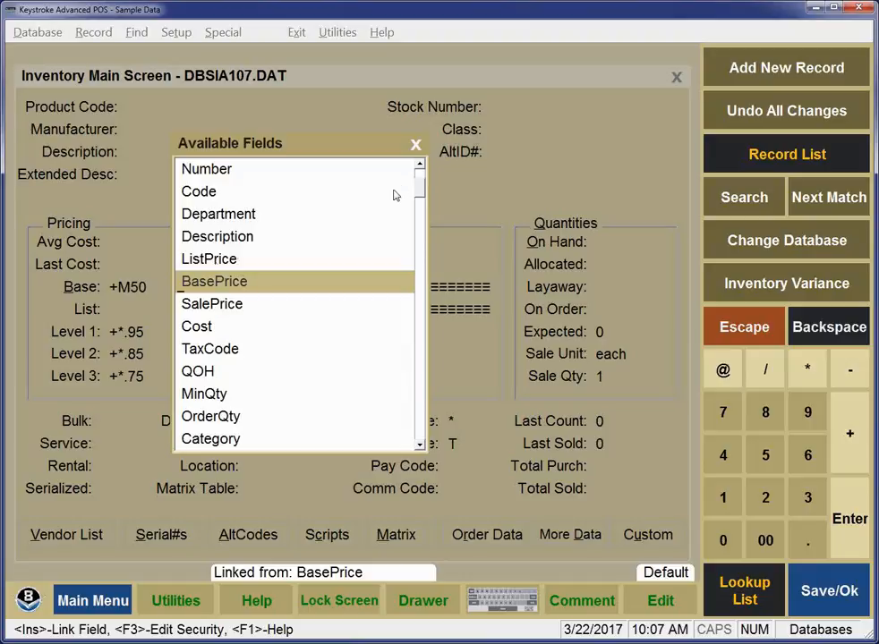
- Link the List price default to the BasePrice field
key(Escape)
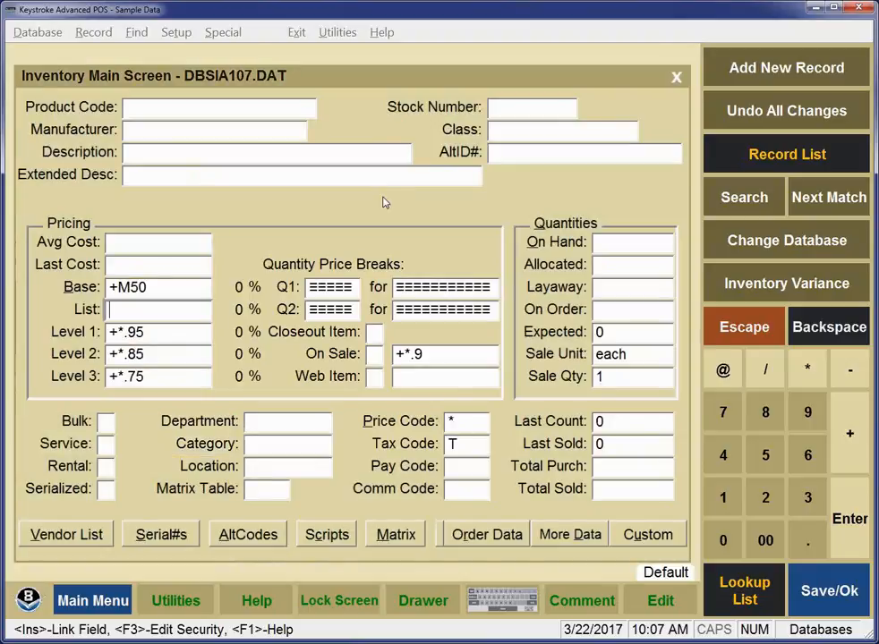
key(Up)
key(Down)
key(Insert)
key(Down)
key(Down)
key(Down)
key(Down)
key(Down)
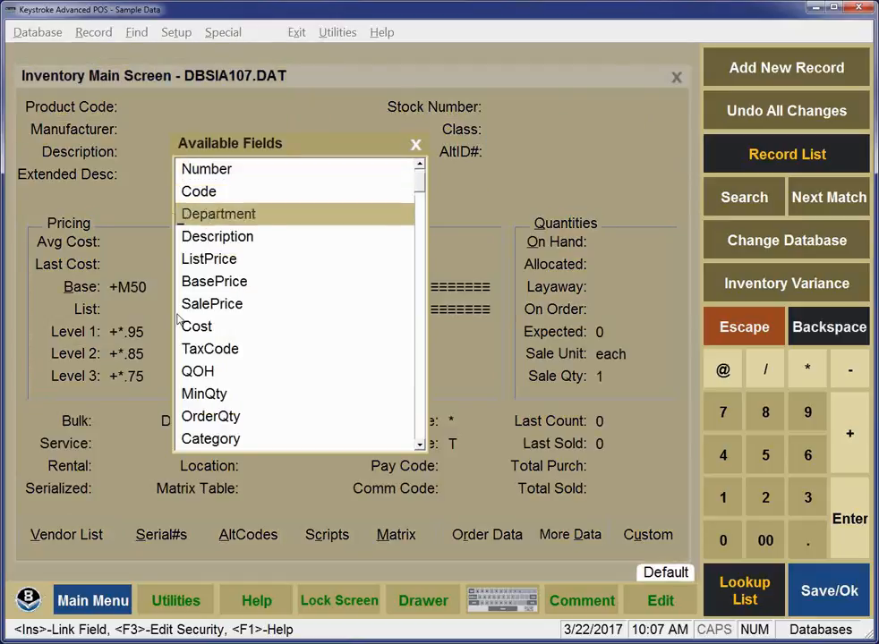
key(Return)
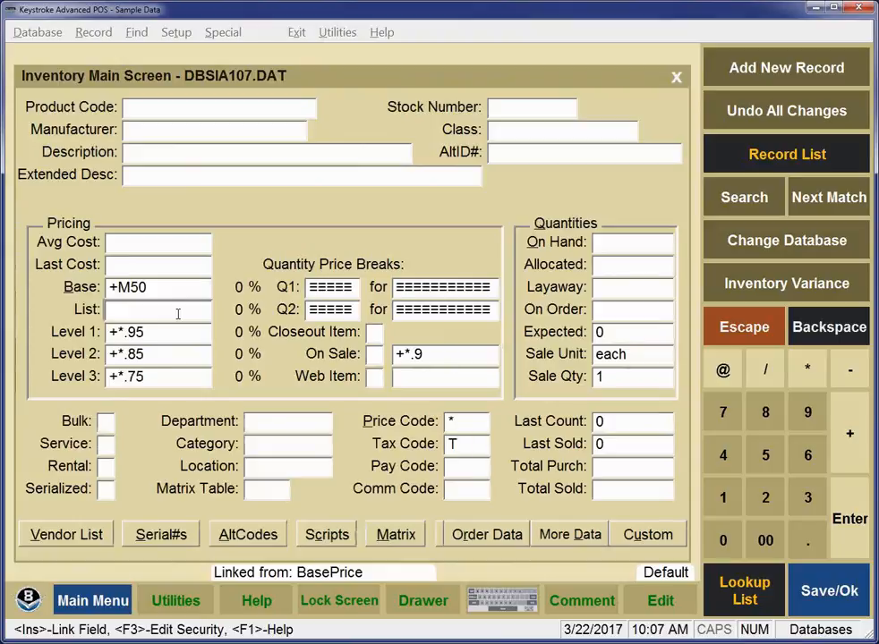
key(Return)
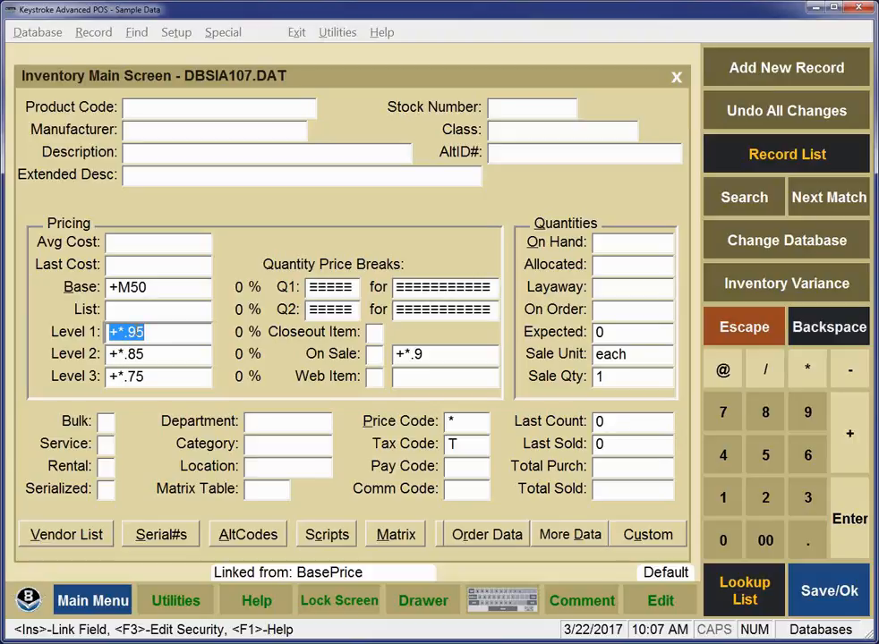
- Step past the Level 2 (+*.85) and Level 3 (+*.75) defaults to the On Sale +*.9 default
key(Tab)
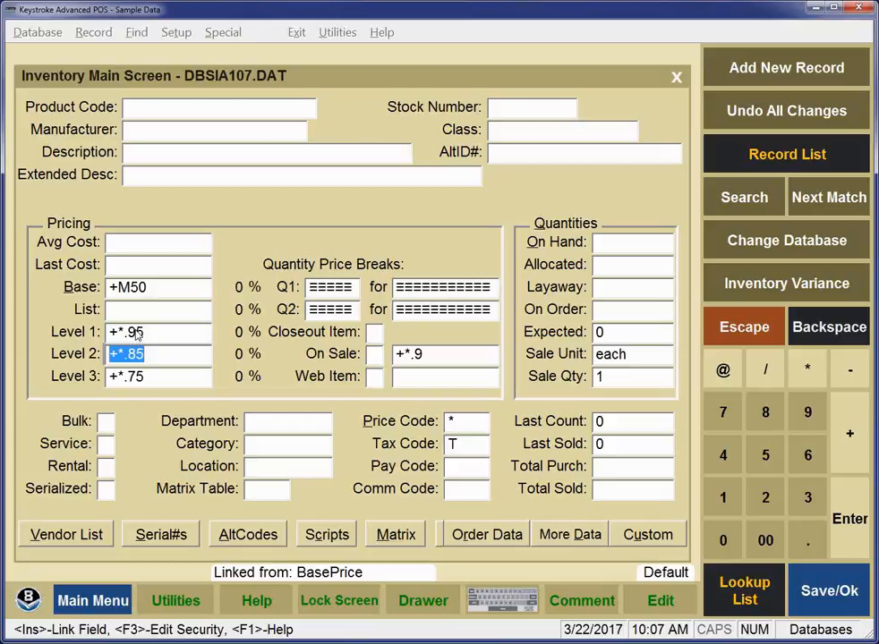
key(Tab)
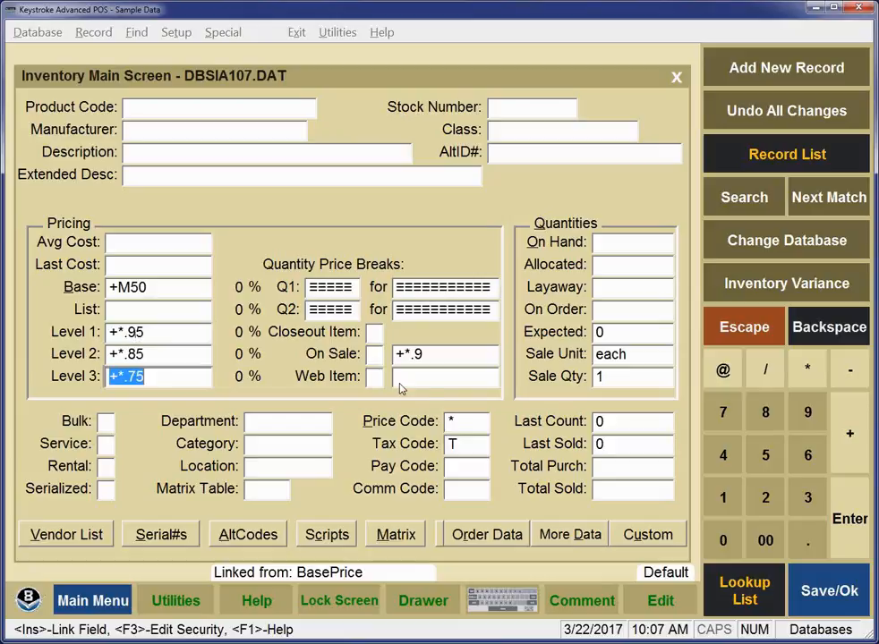
click(435, 358)
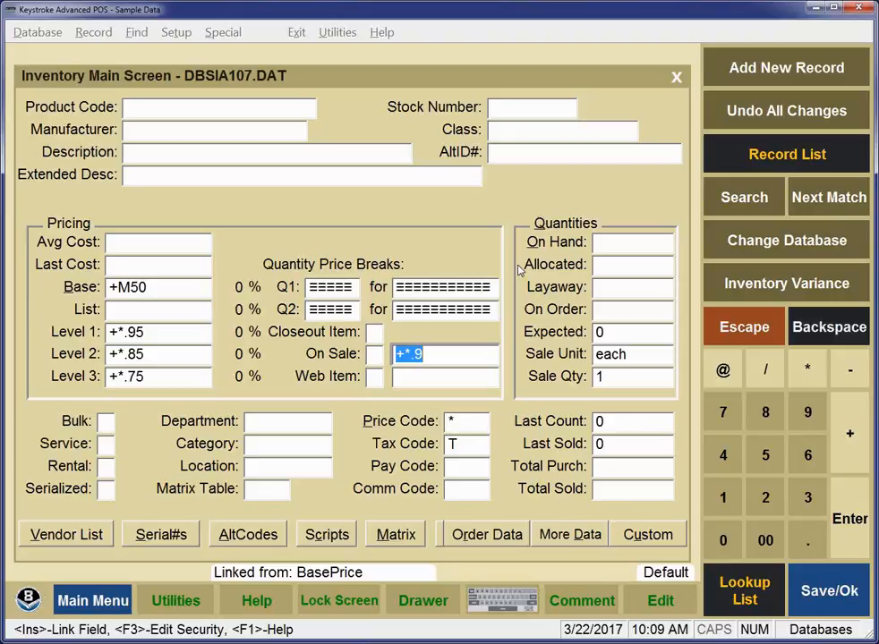
- Type 'Nike Air Jordon Size' as the default Description for new items
click(159, 152)
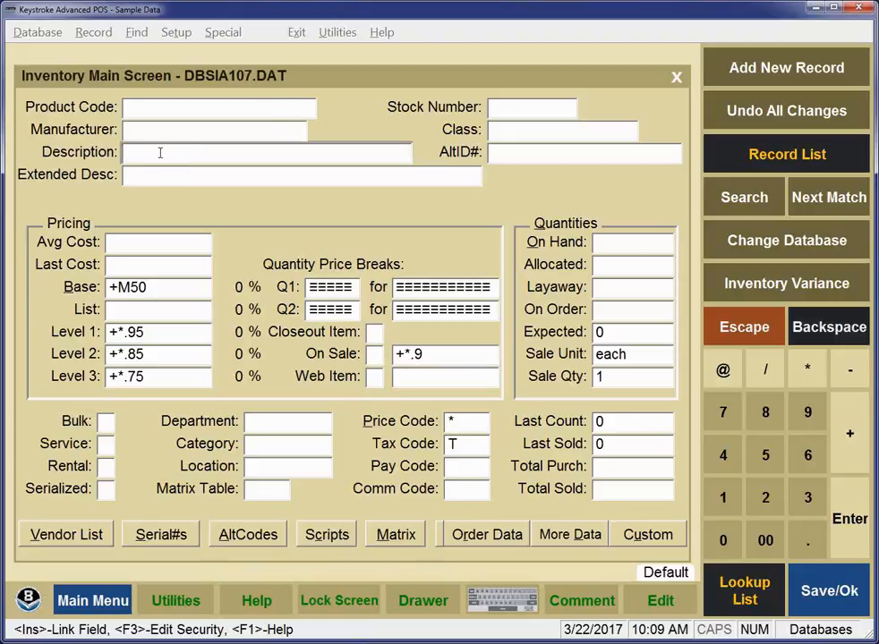
text(Nike Air Jordon Si)
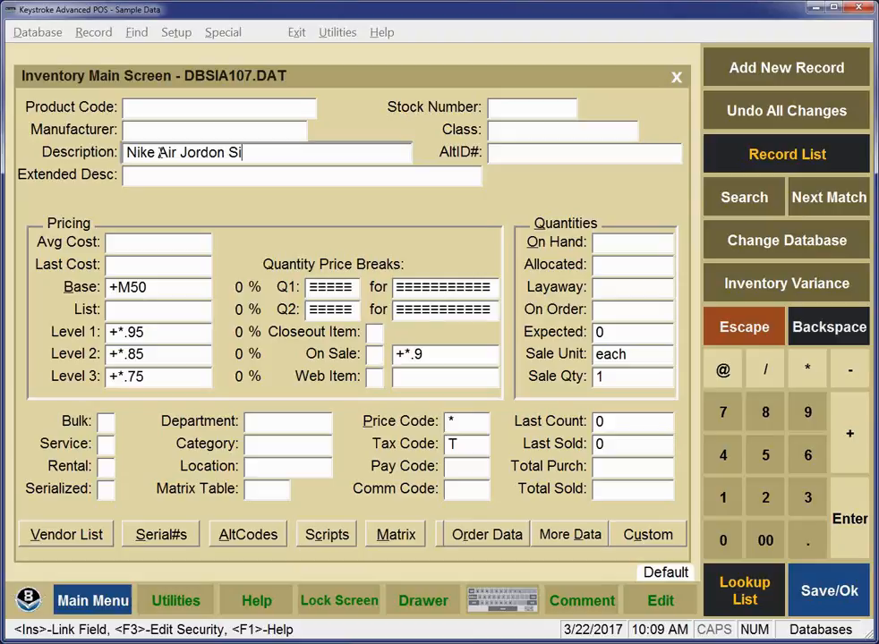
text(ze)
key(F3)
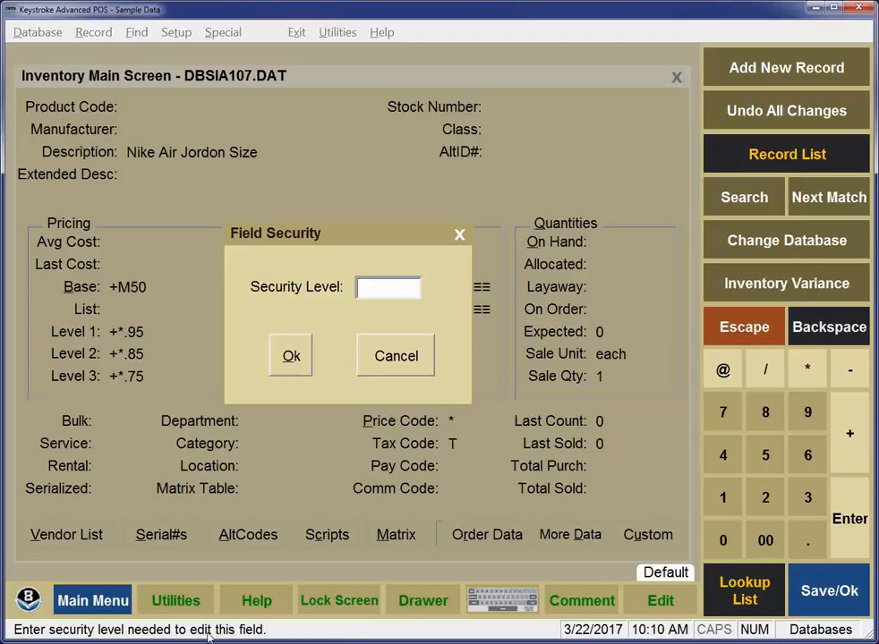
key(Return)
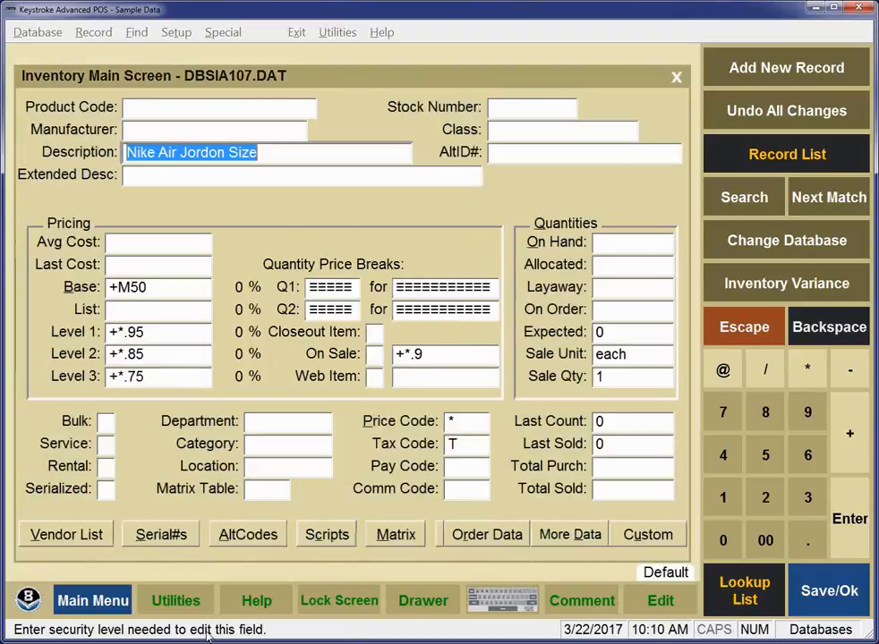
click(616, 247)
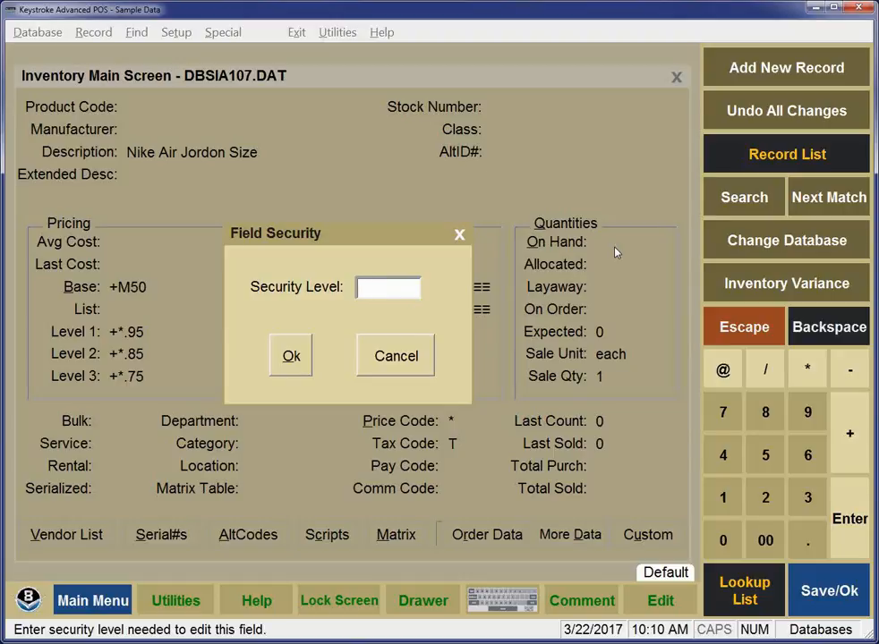
key(Return)
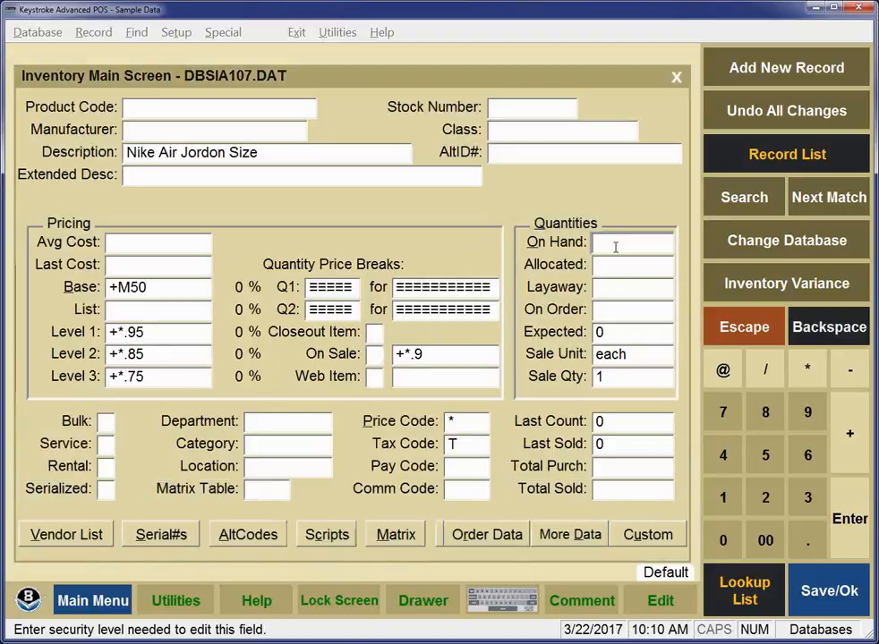
- Save the DBSIA107.DAT inventory Add-mode default screen
key(Escape)
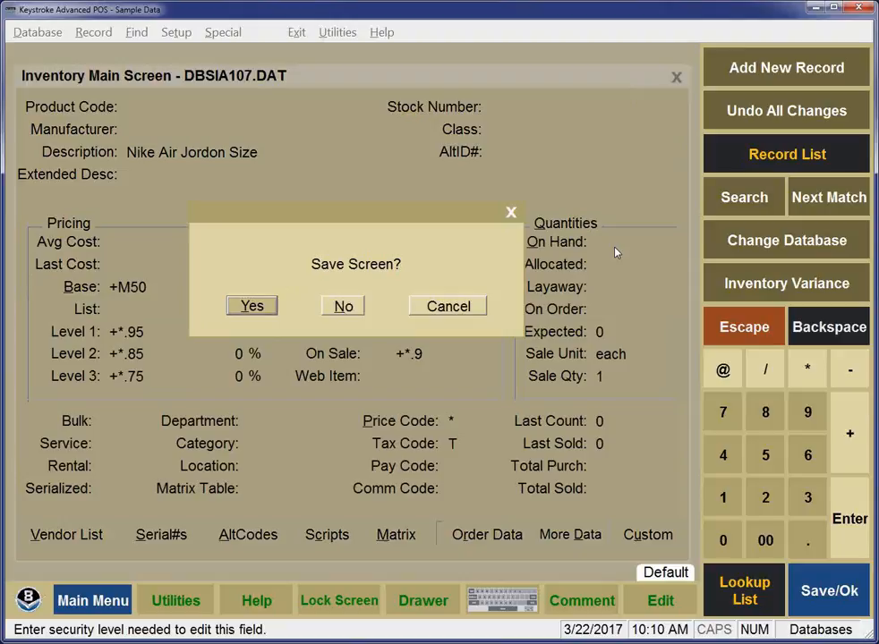
key(Return)
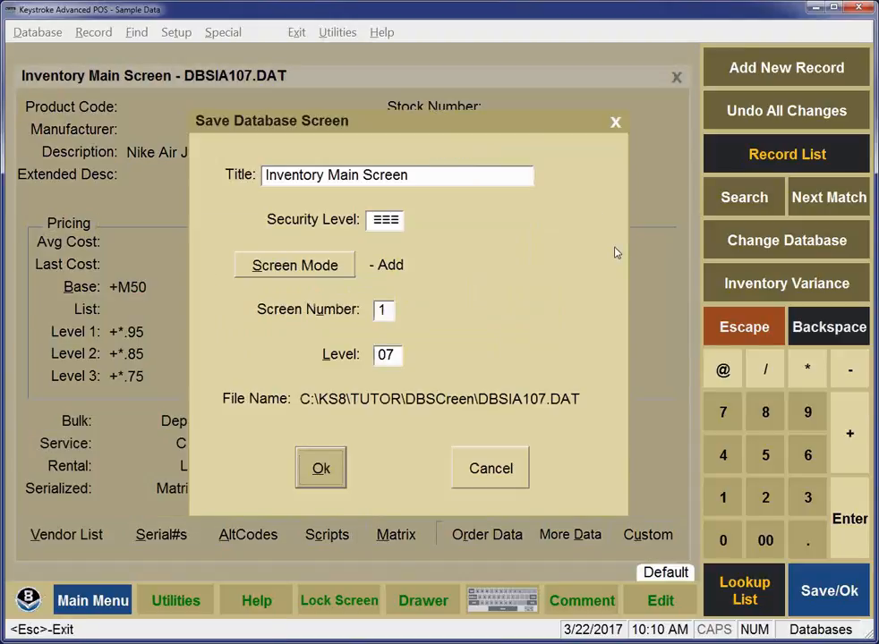
key(Return)
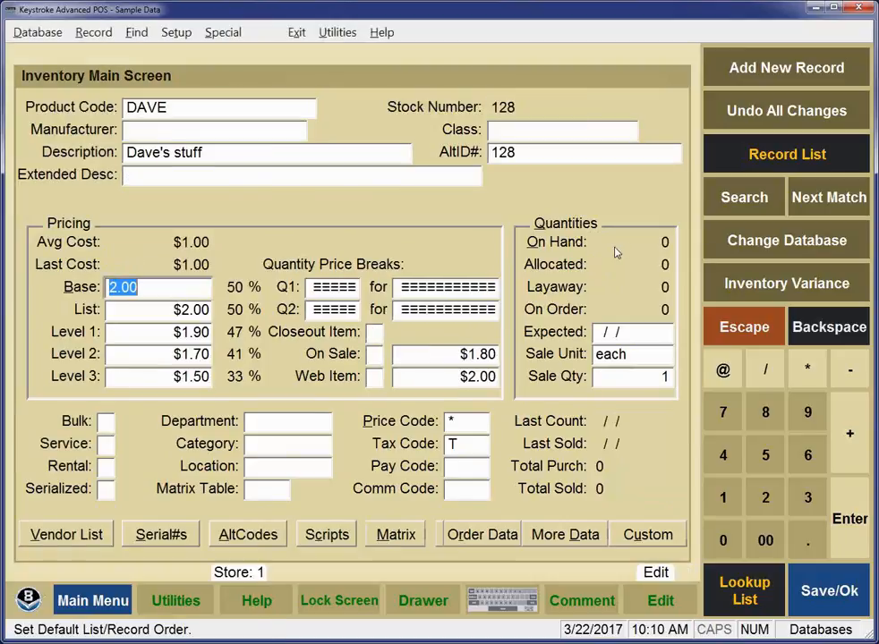
- Switch to the Customer database
key(alt)
key(Down)
key(Down)
key(Return)
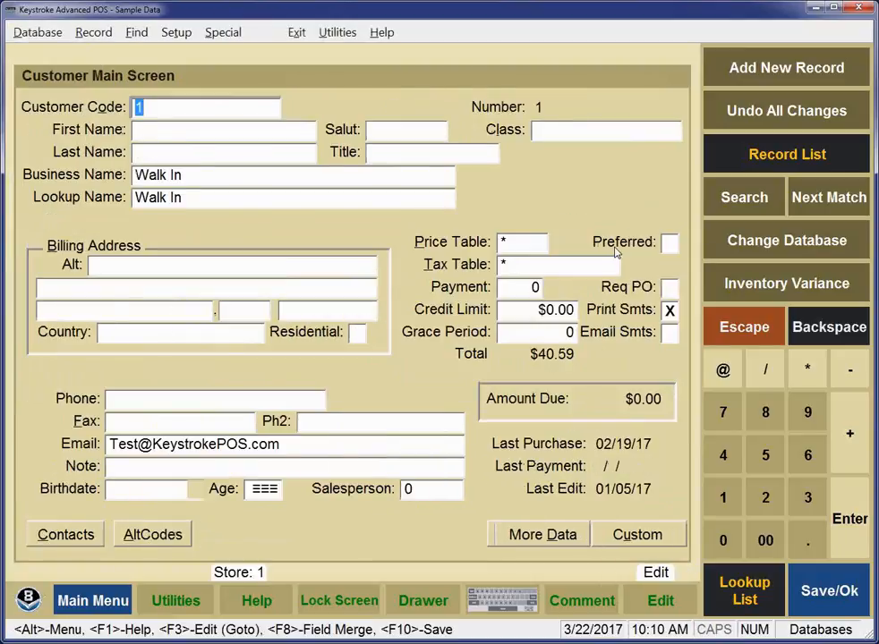
- Open the customer Add Mode Screen 1 defaults from Setup > Default
click(183, 34)
click(198, 96)
double_click(198, 93)
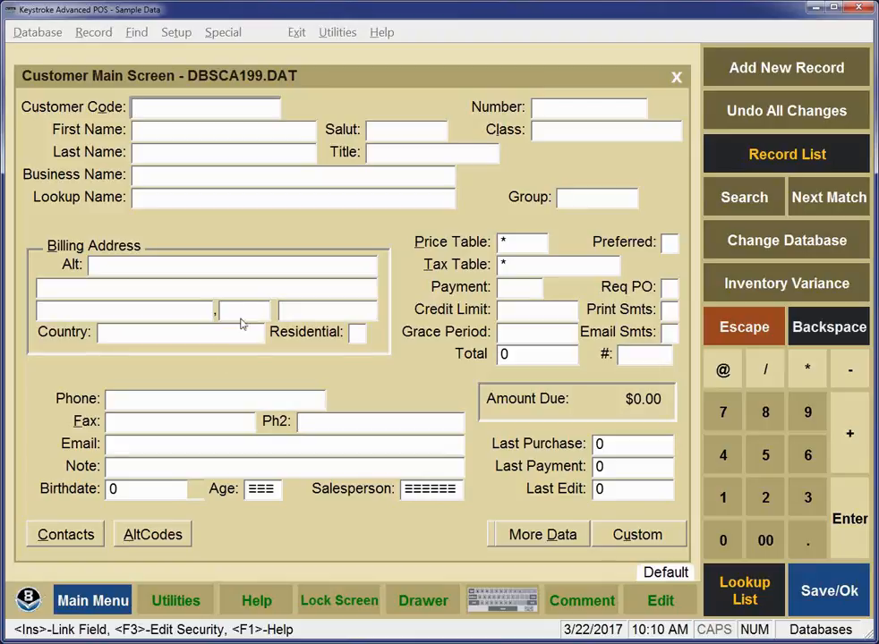
- Default state to CO, Residential checked, Tax Table S and credit limit 500
click(236, 309)
text(CO)
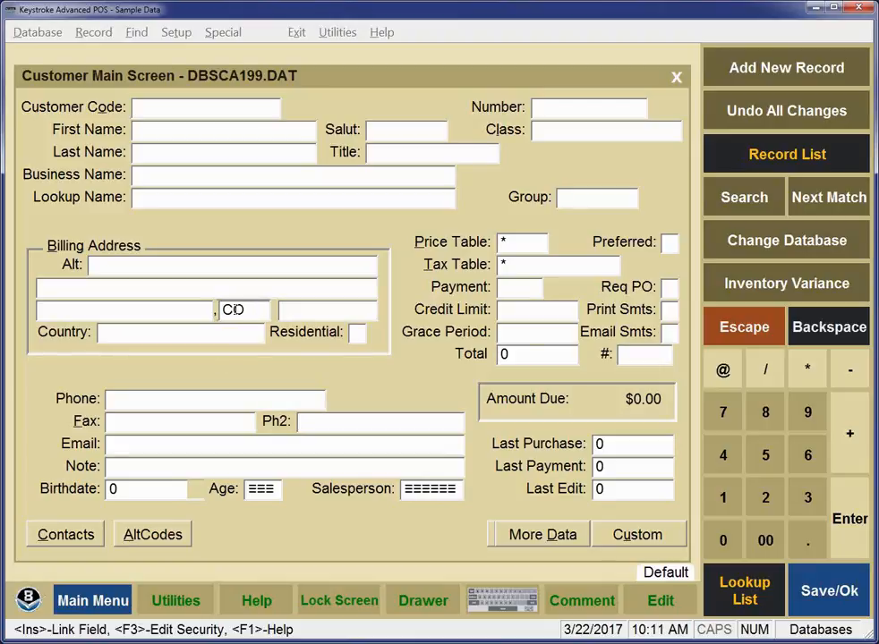
click(358, 333)
click(531, 263)
text(S)
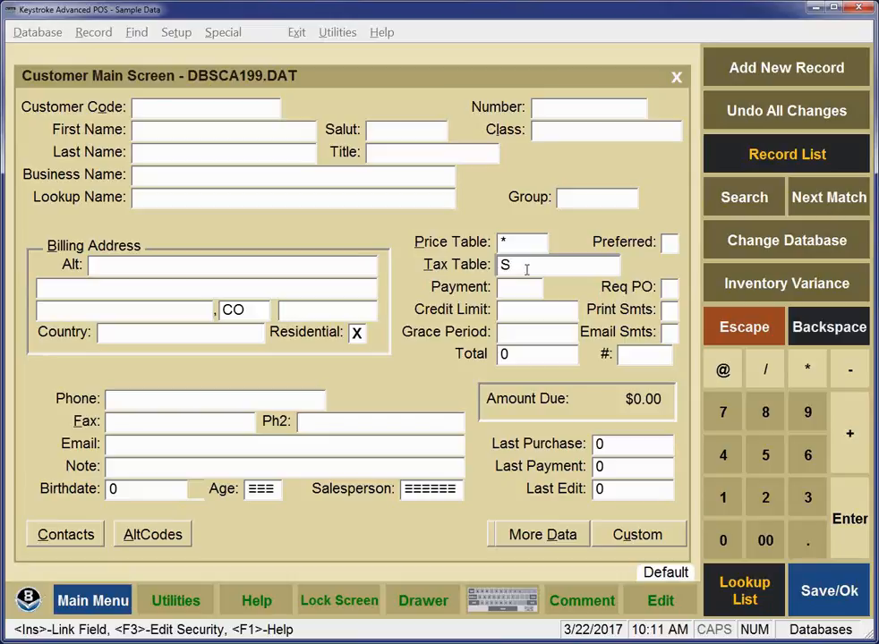
click(509, 313)
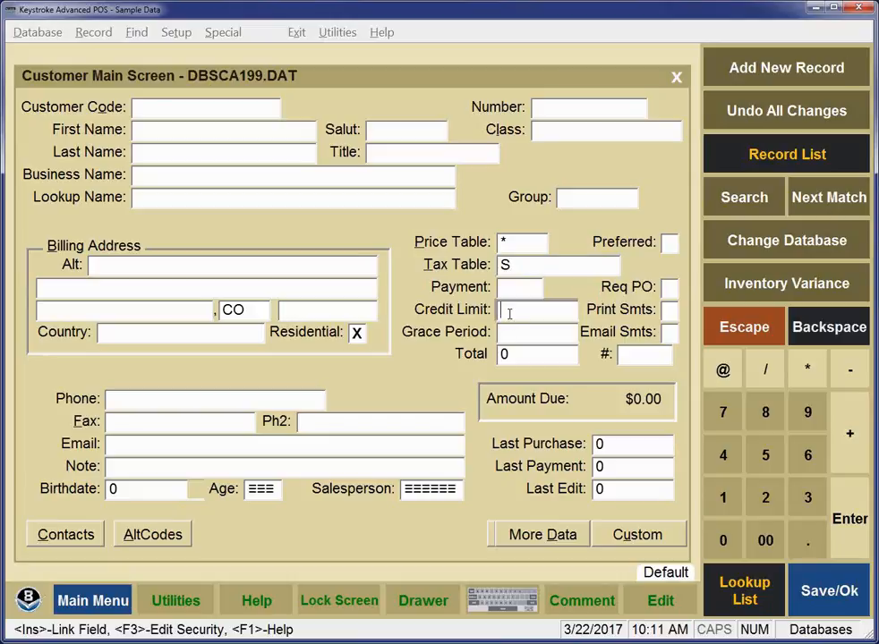
text(500)
key(Return)
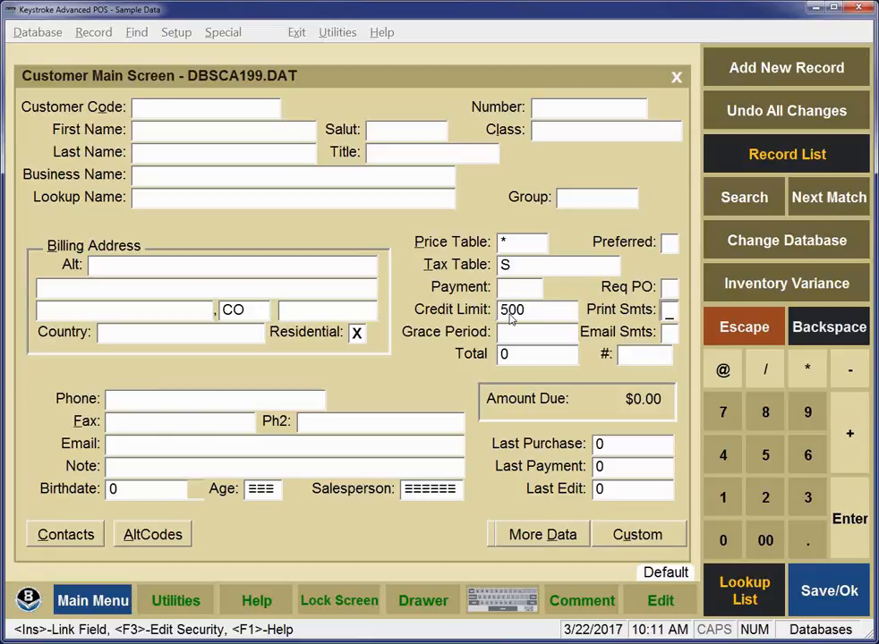
- Set a 30-day grace period, email statements and city Dillon, then begin saving
click(516, 334)
text(30)
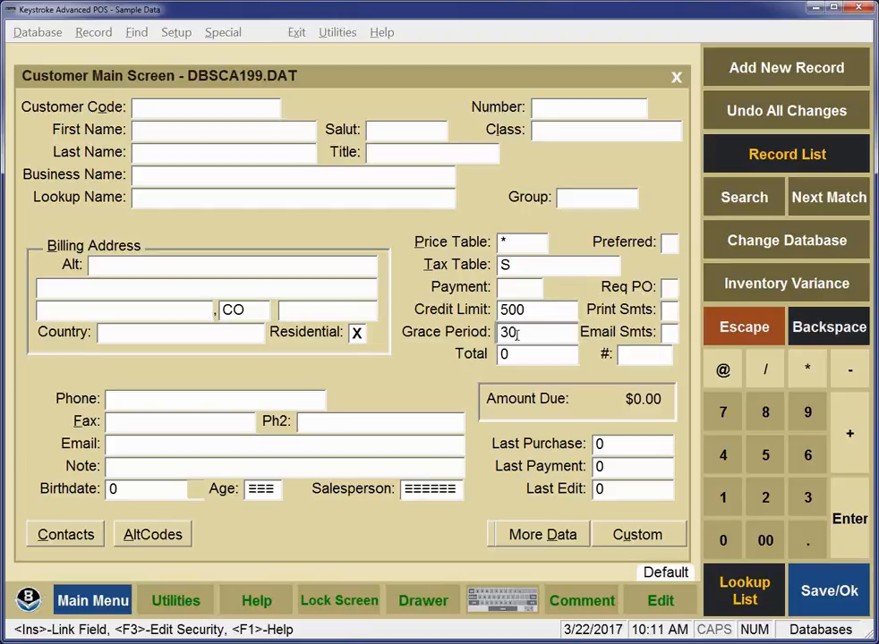
click(669, 333)
click(104, 310)
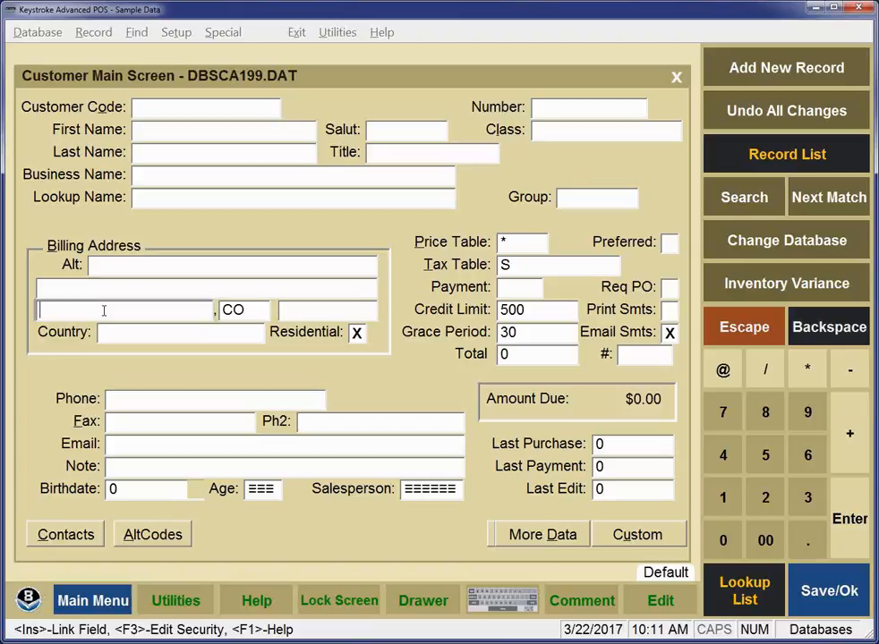
text(Dillon)
key(F10)
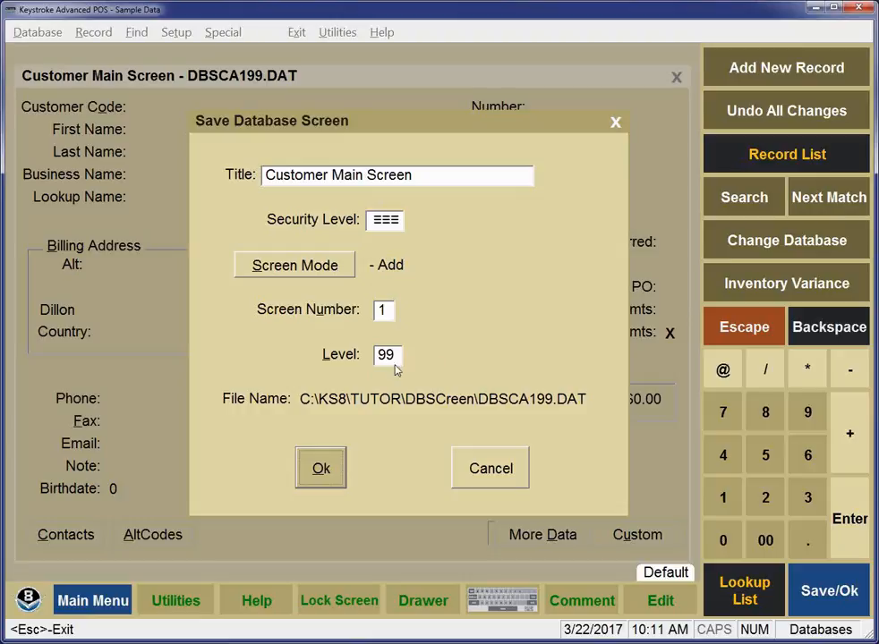
- Save the DBSCA199.DAT customer defaults with Screen Mode set to Add
click(312, 274)
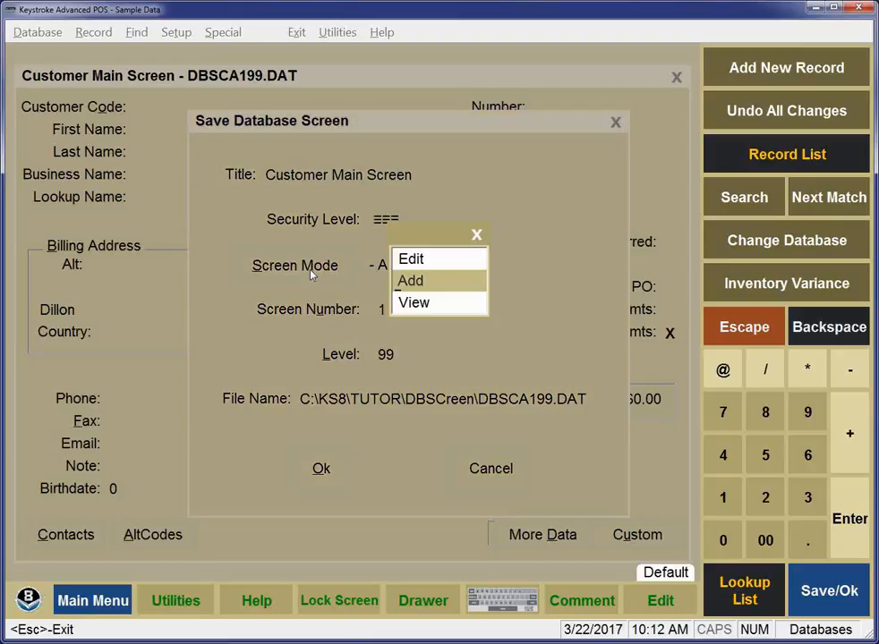
click(415, 284)
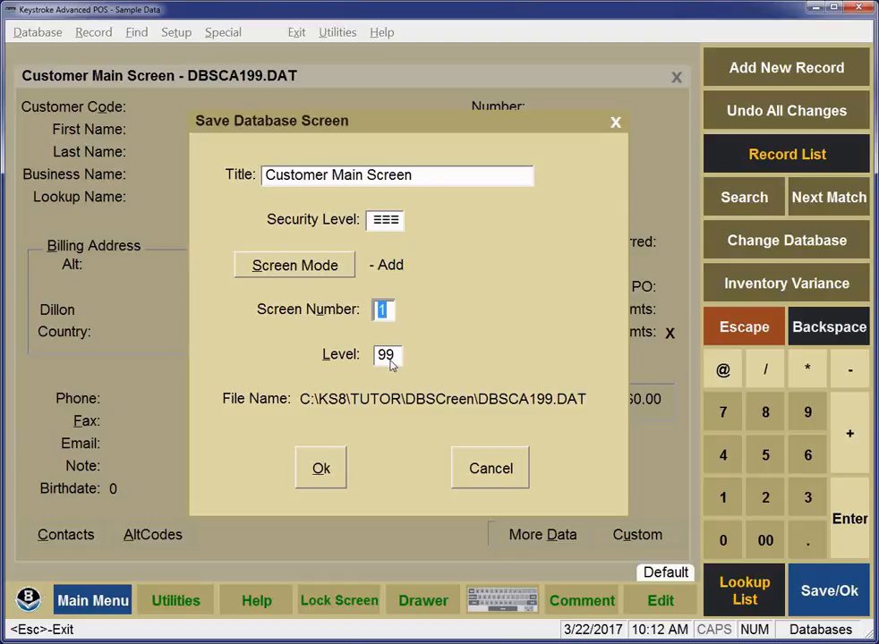
click(320, 470)
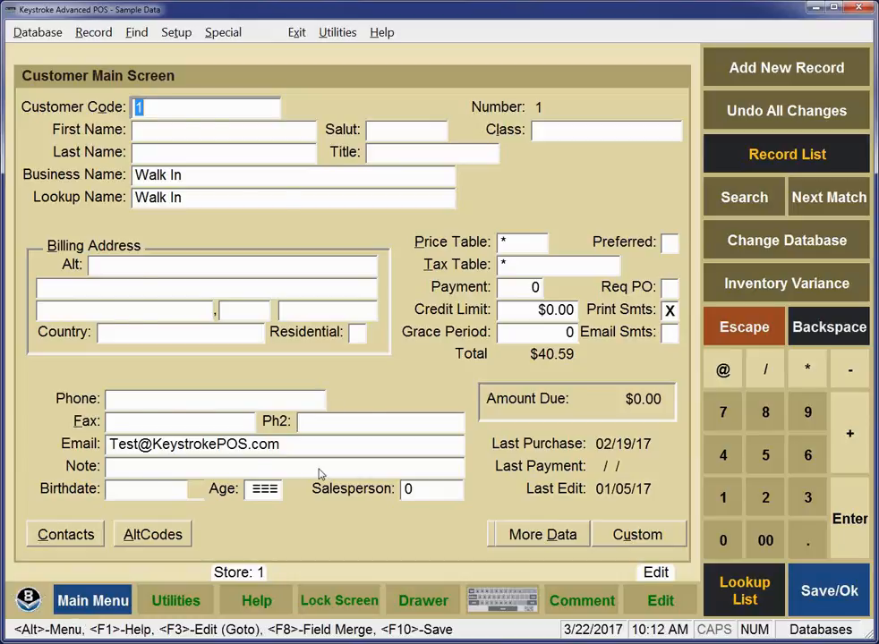
- Create new customer record 30 with the customer's first and last name, keeping the Dillon, CO defaults, and save it
click(94, 33)
click(105, 57)
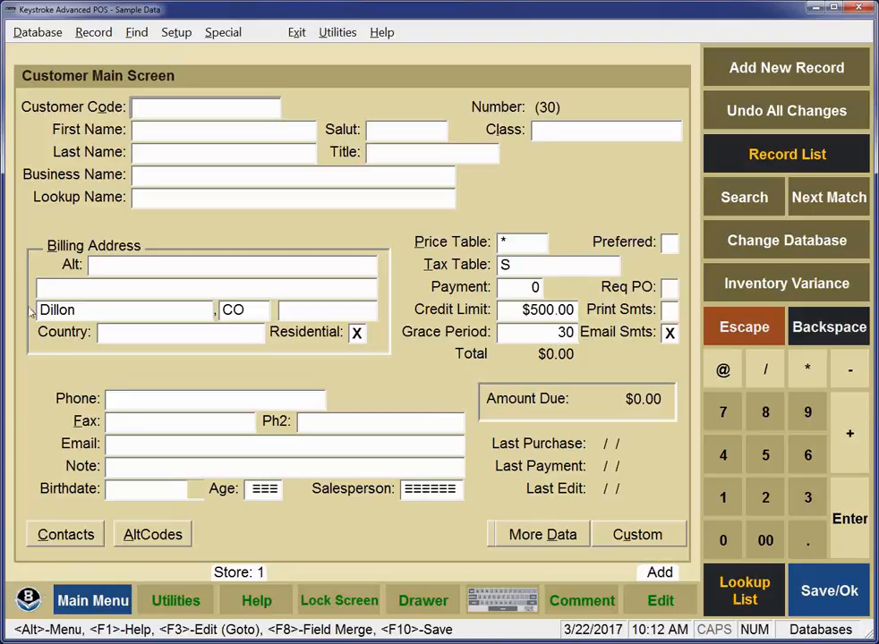
click(149, 129)
key(Return)
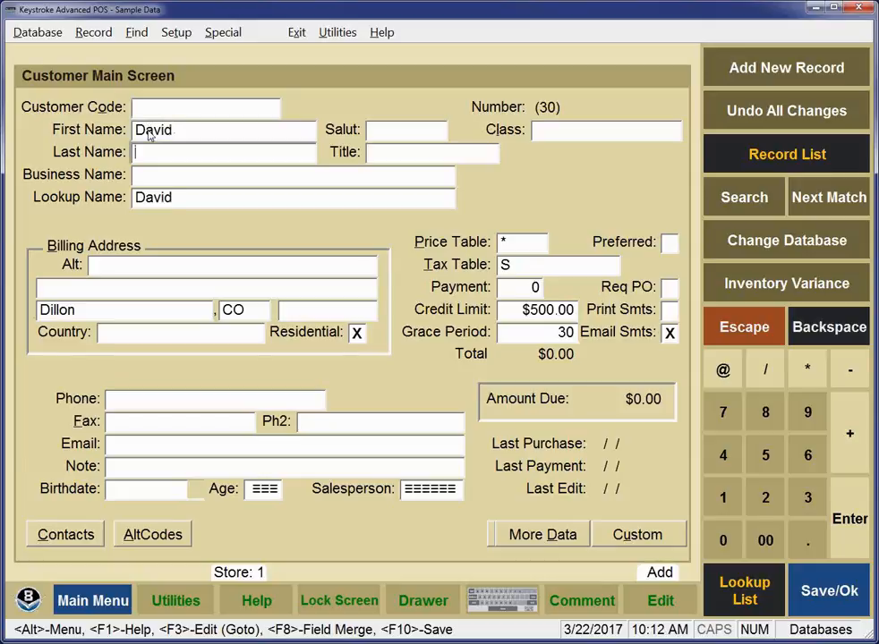
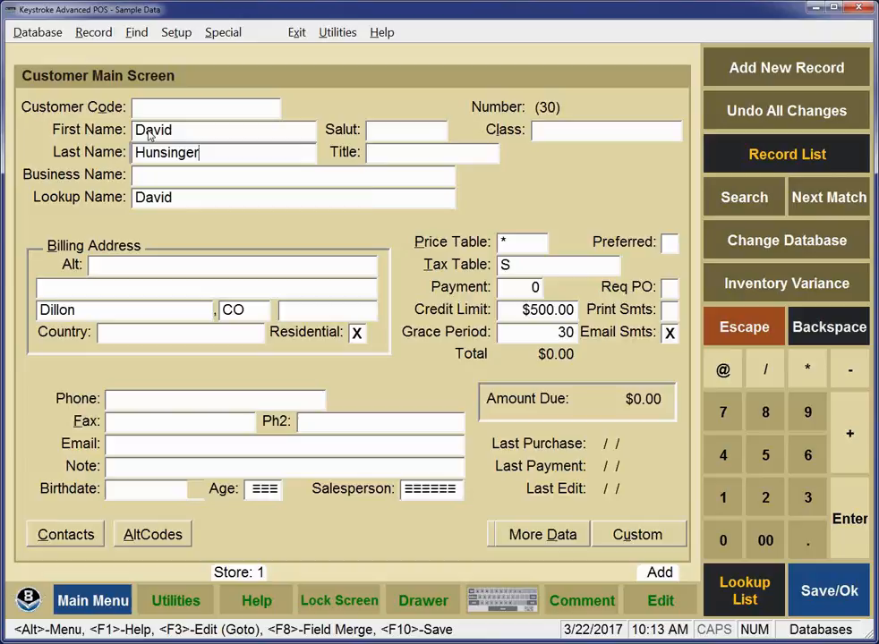
key(F10)
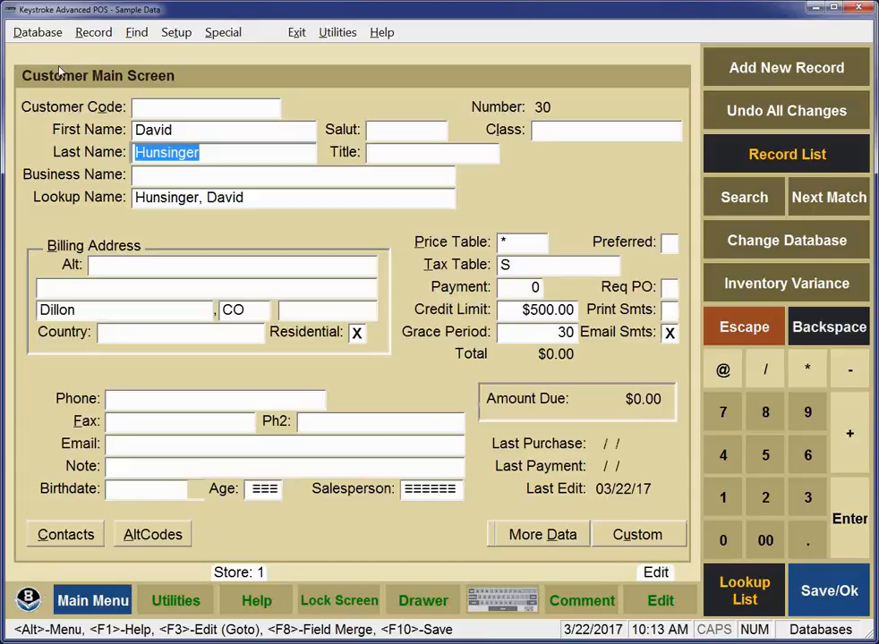
click(36, 34)
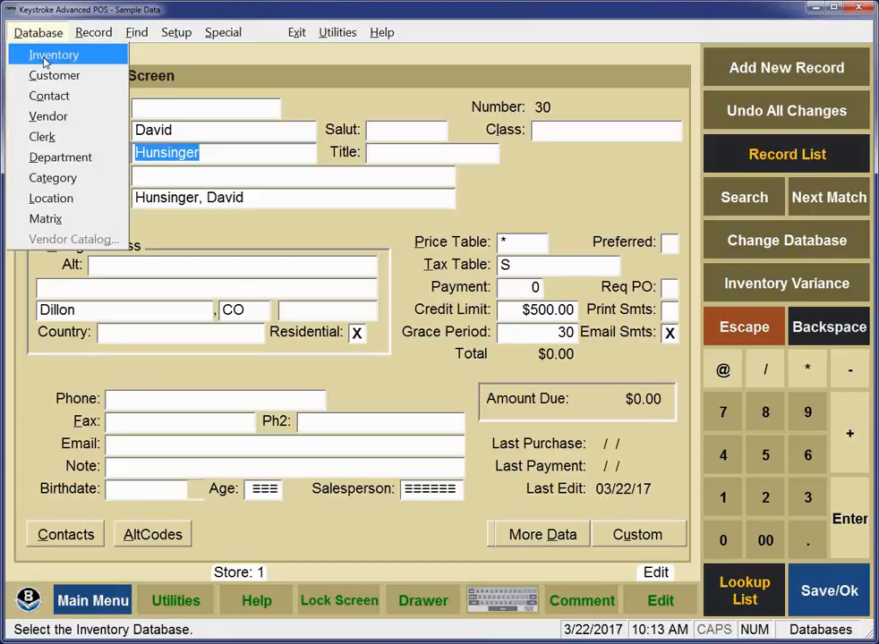
- Switch to the Inventory database and set the KEYSTROKE POS LOGO item's base price to 10
click(47, 54)
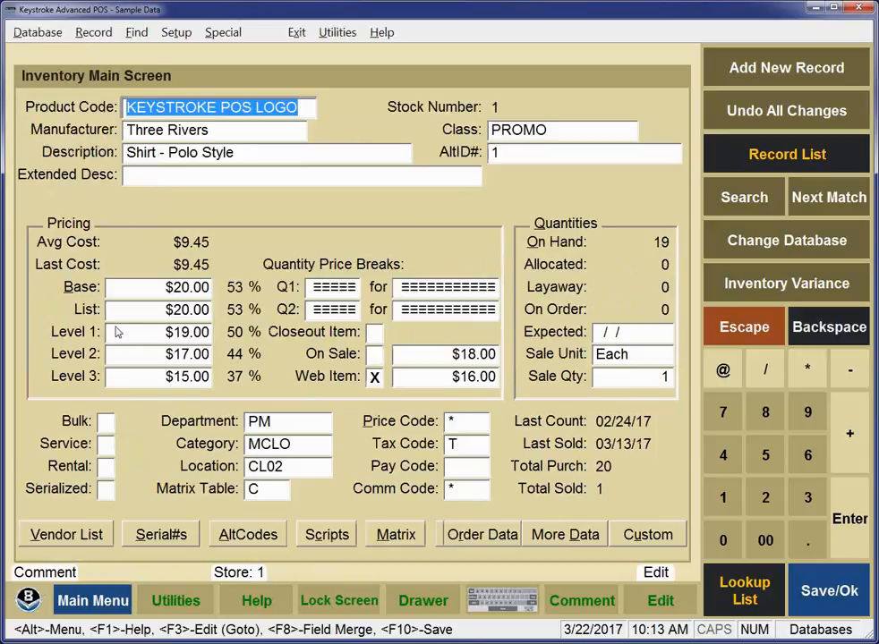
click(166, 295)
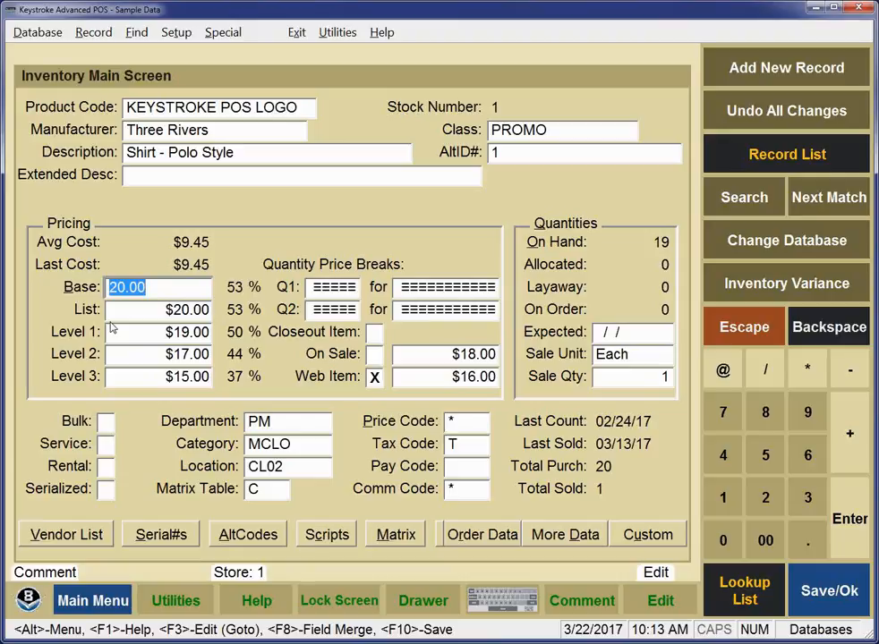
text(10)
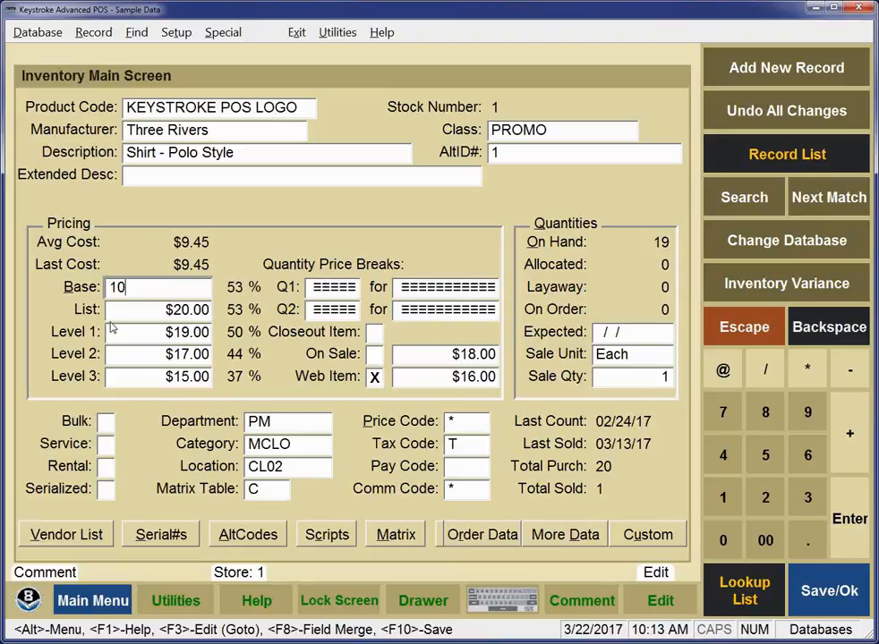
key(Return)
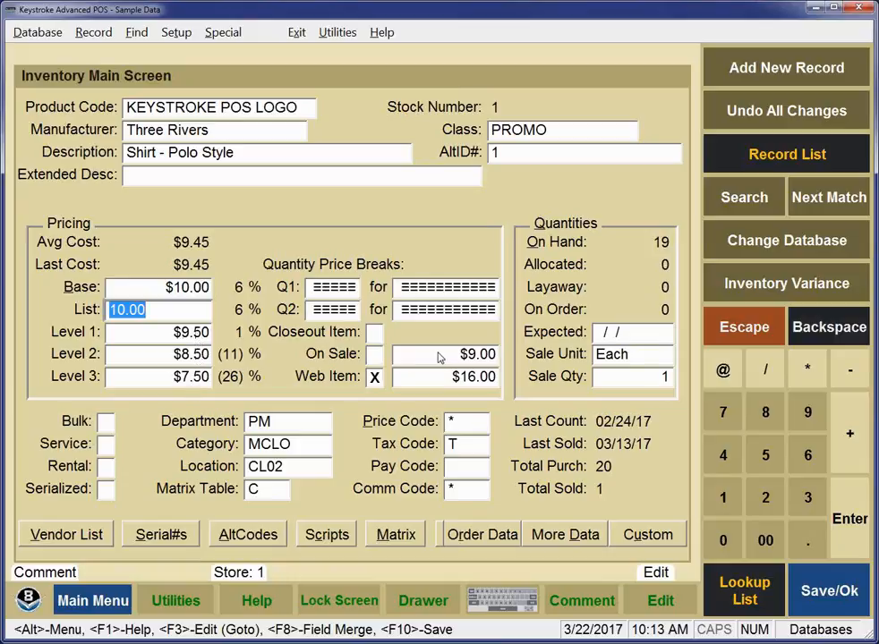
- Open the Edit Mode Level 07 Screen 1 inventory default, review its Level 1–3 price formulas, and close it
click(178, 36)
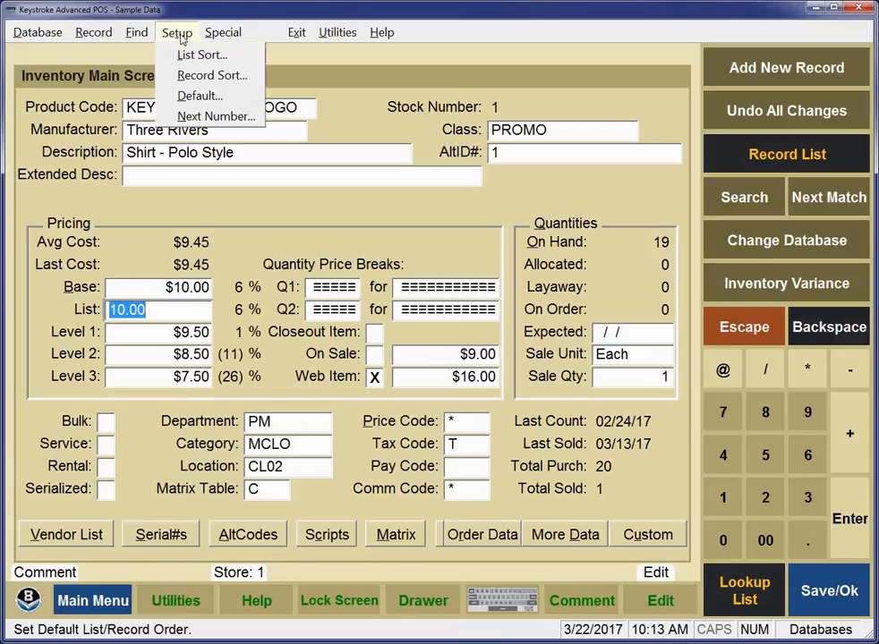
click(195, 96)
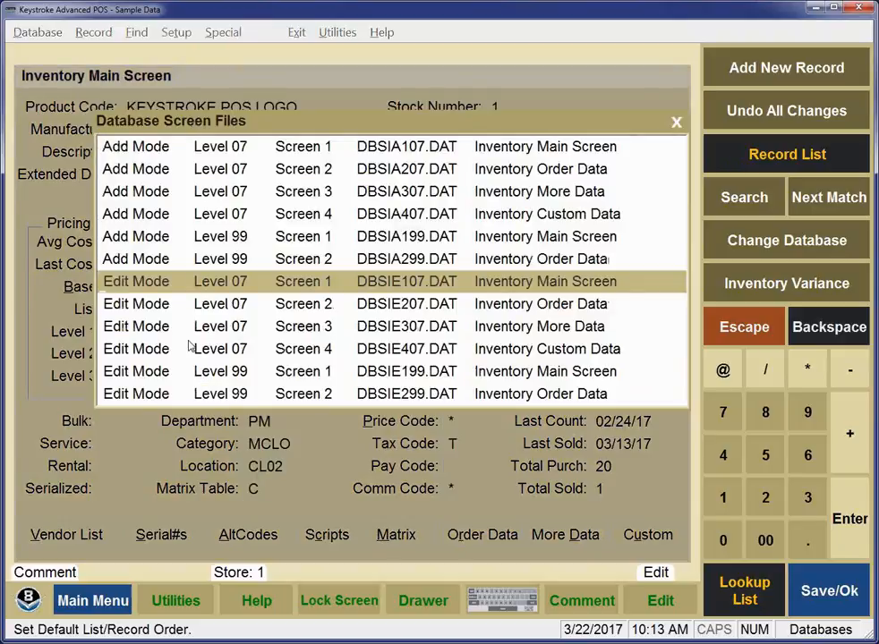
double_click(170, 281)
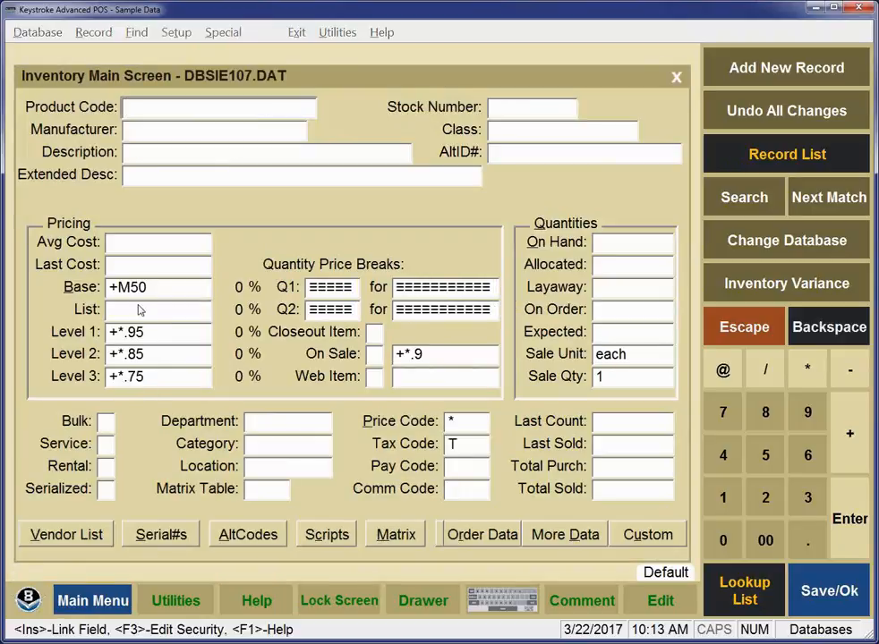
click(159, 333)
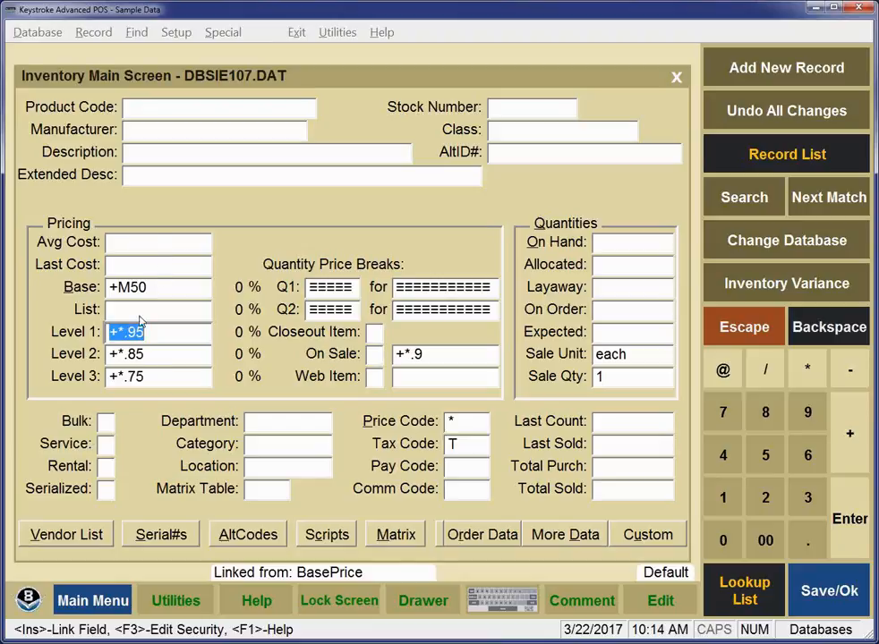
click(125, 356)
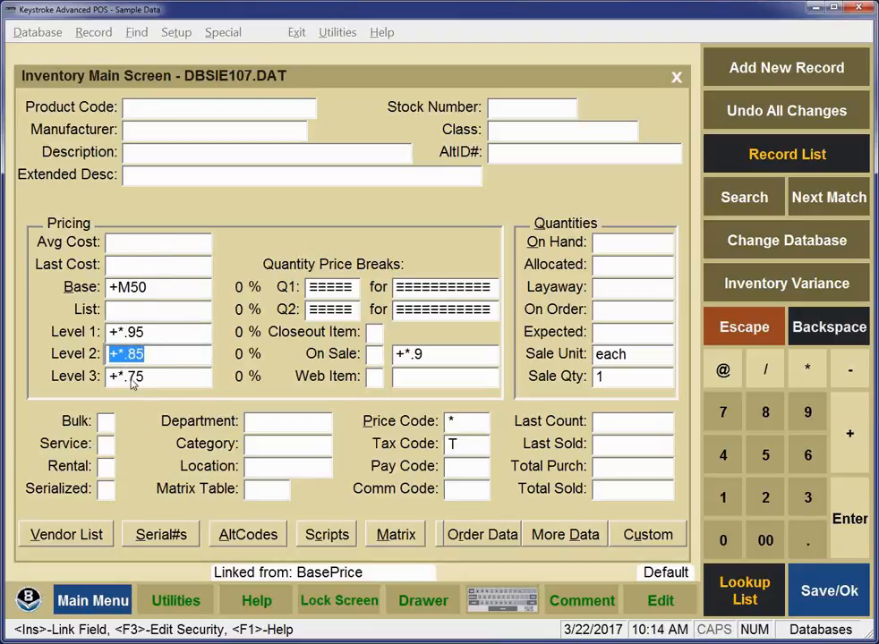
click(130, 377)
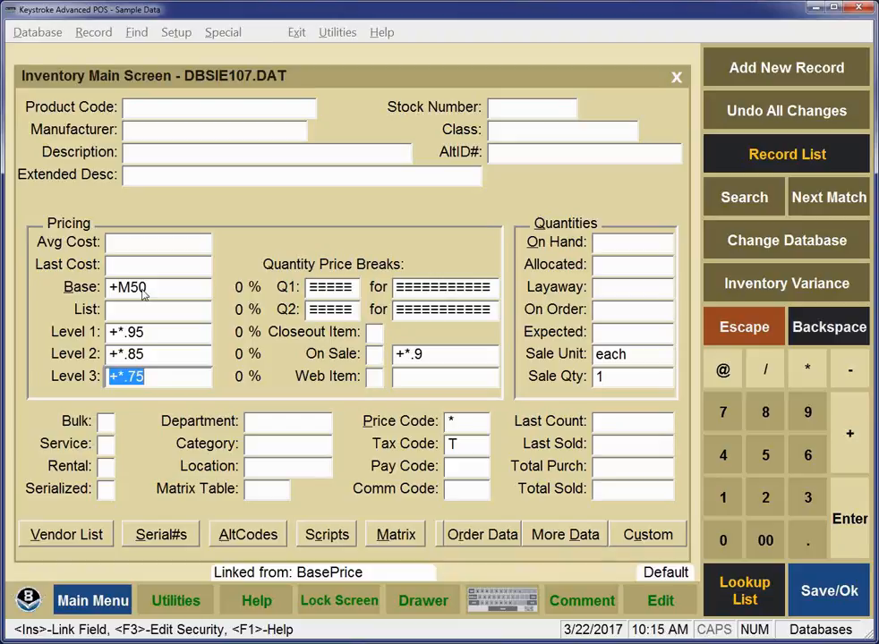
key(Escape)
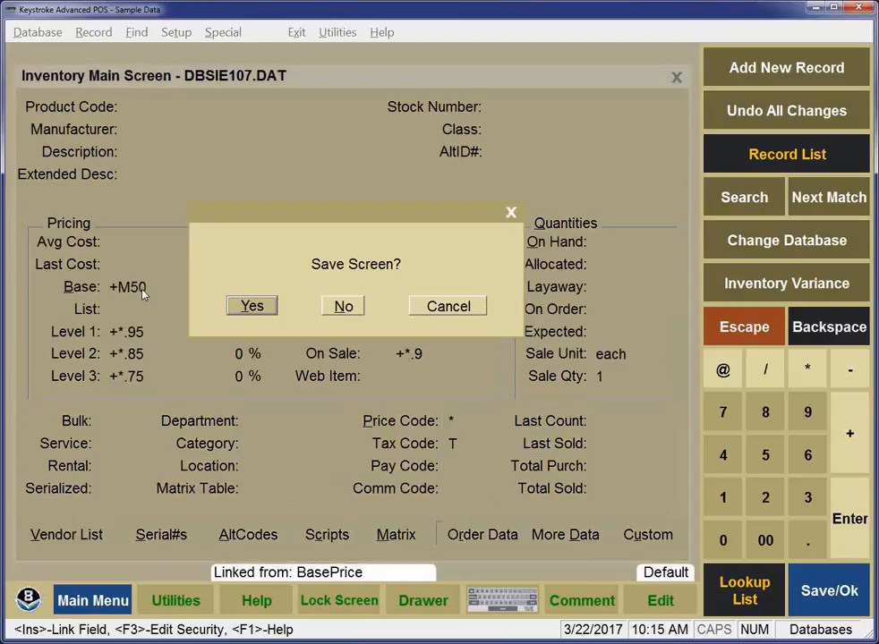
- Close the default screen without saving and enter a base price of 10
key(Tab)
key(Return)
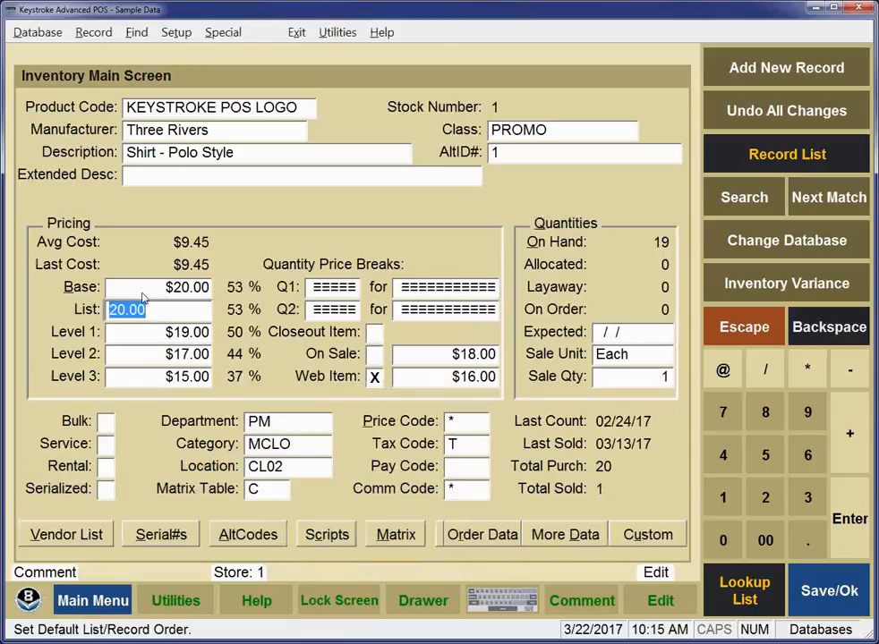
click(154, 288)
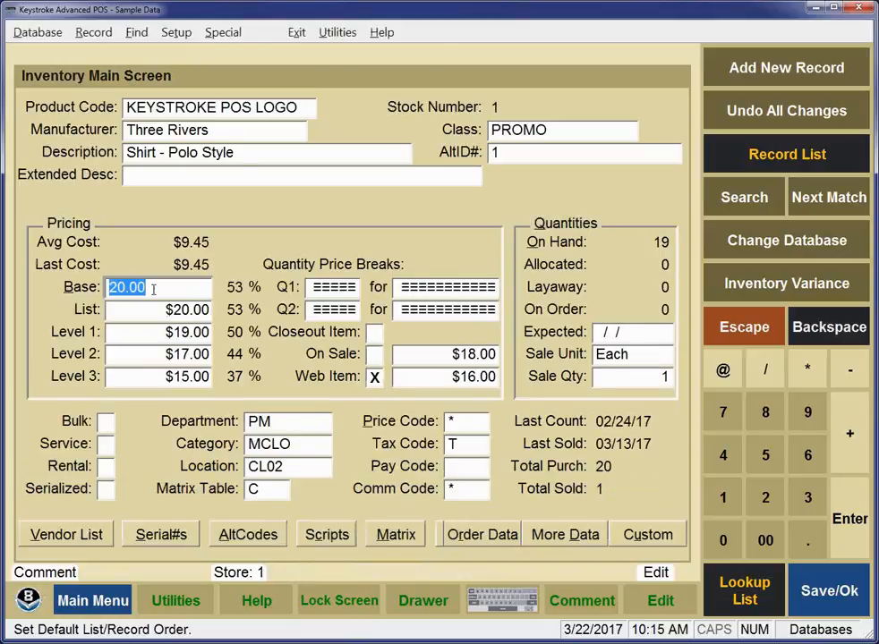
text(10)
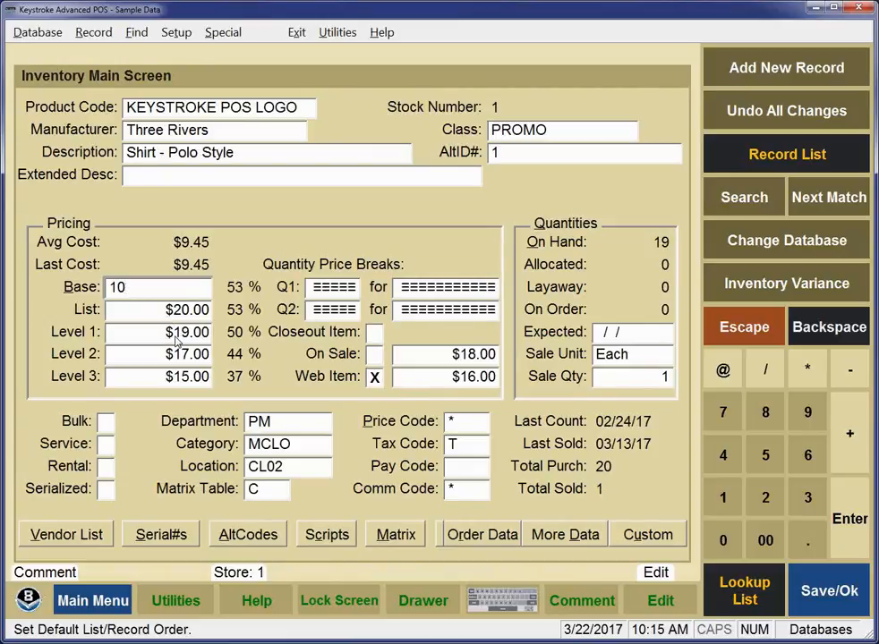
key(Tab)
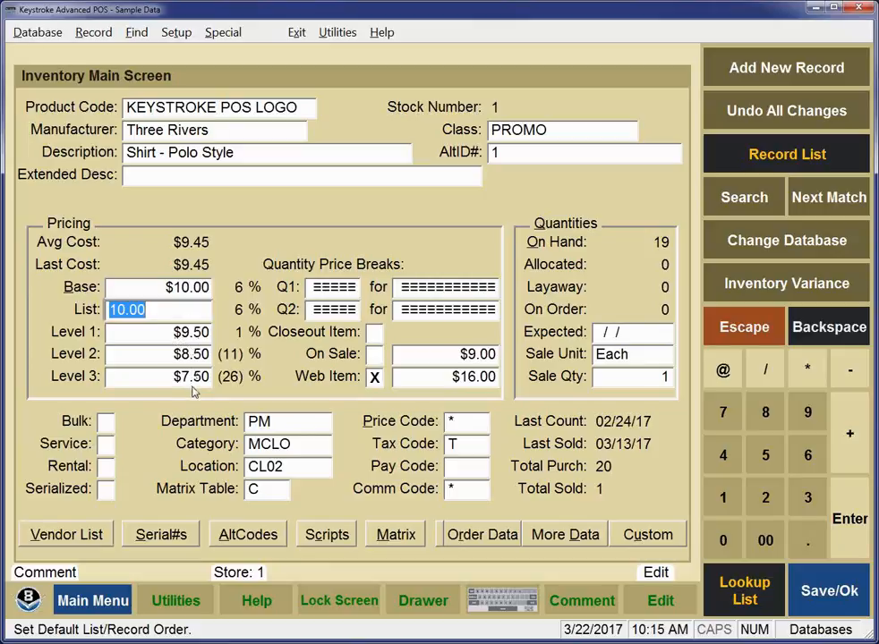
- Restore the base price to 20 and enter Level 1 and Level 2 prices of 18.95 and 16.95
key(shift+Tab)
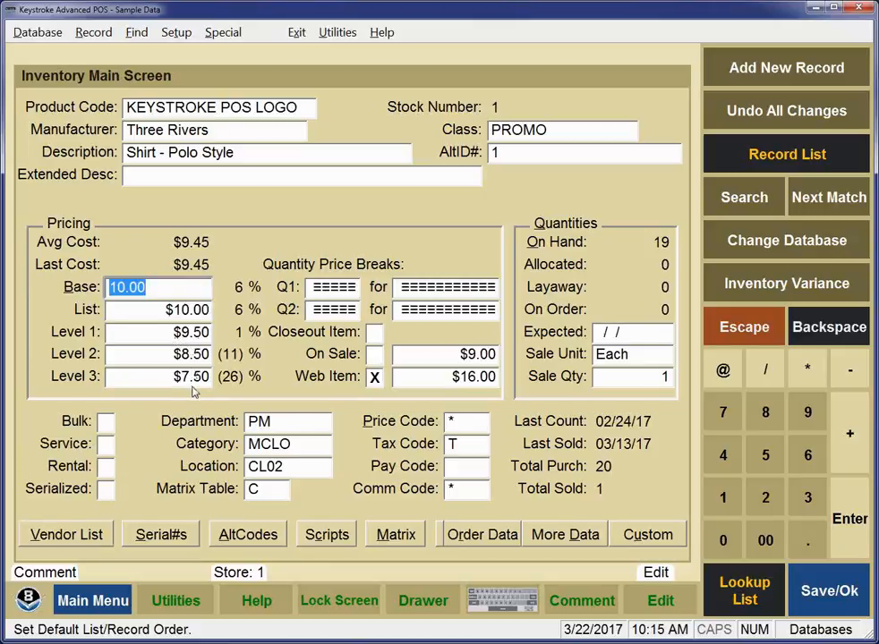
text(20)
key(Tab)
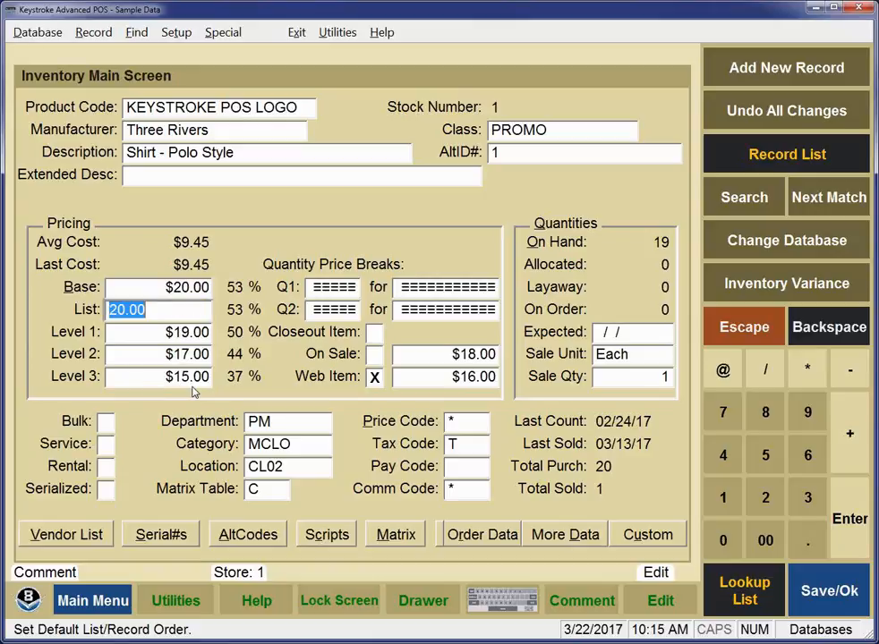
key(Tab)
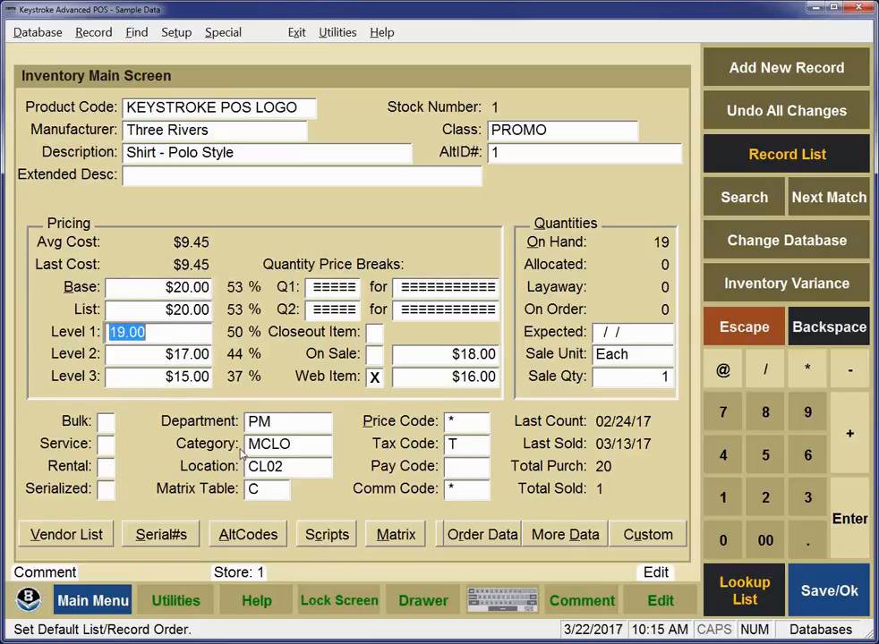
text(18.95)
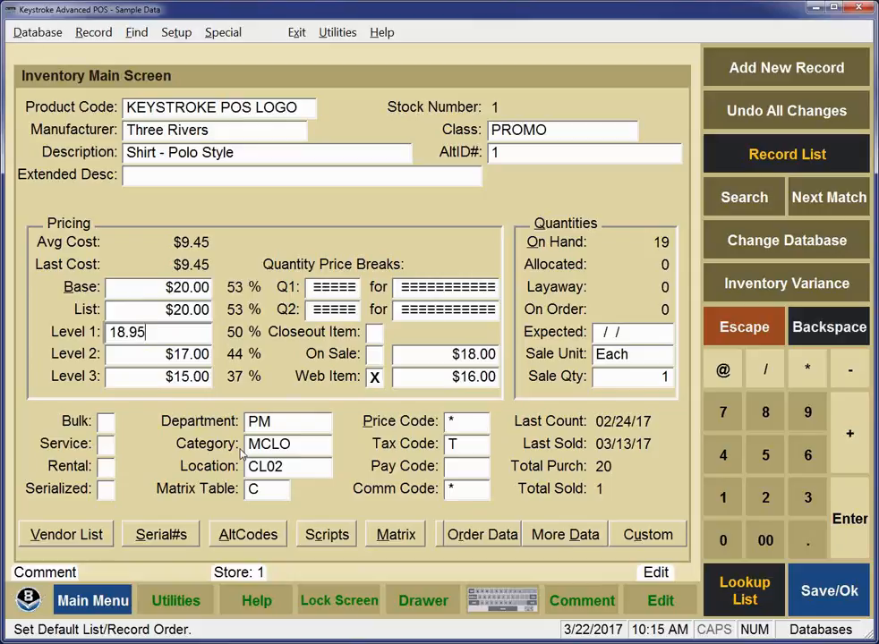
key(Tab)
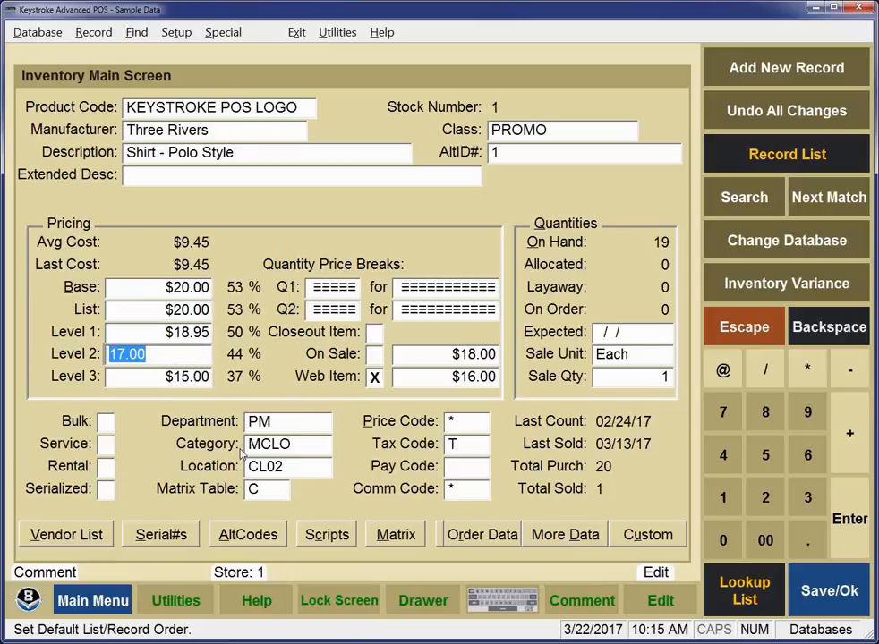
text(16.95)
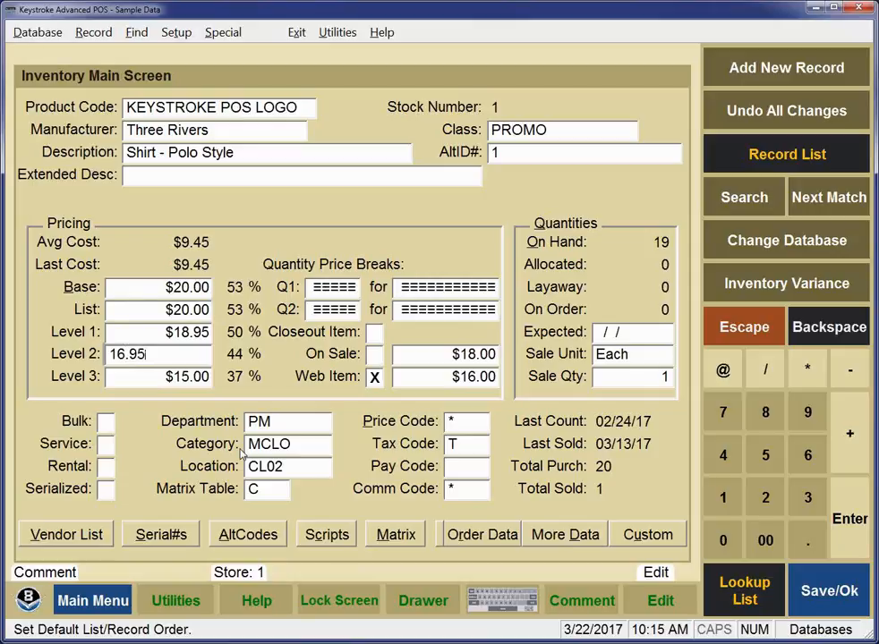
key(Tab)
- Move back up through the price levels and enter 10 as the new base price
key(shift+Tab)
key(shift+Tab)
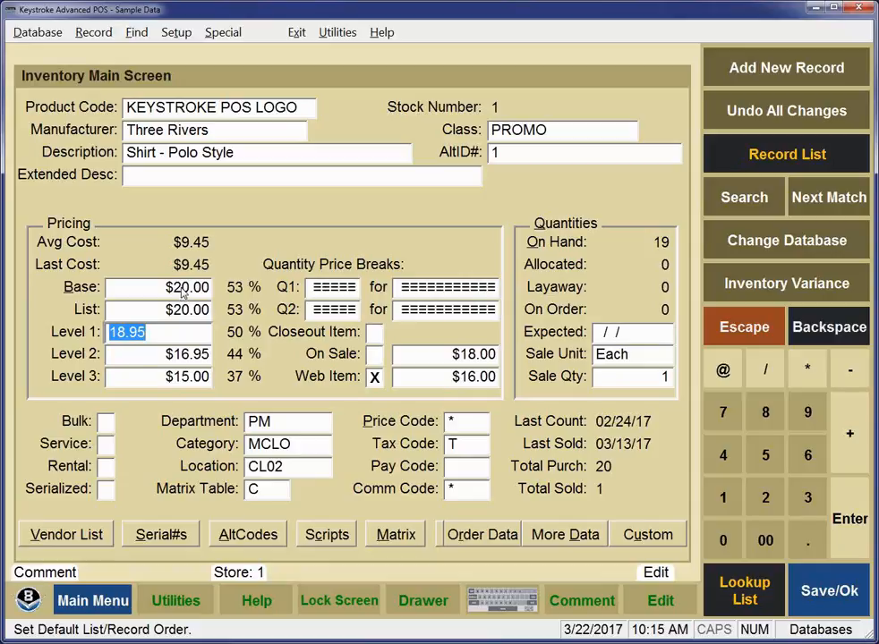
key(Return)
key(Return)
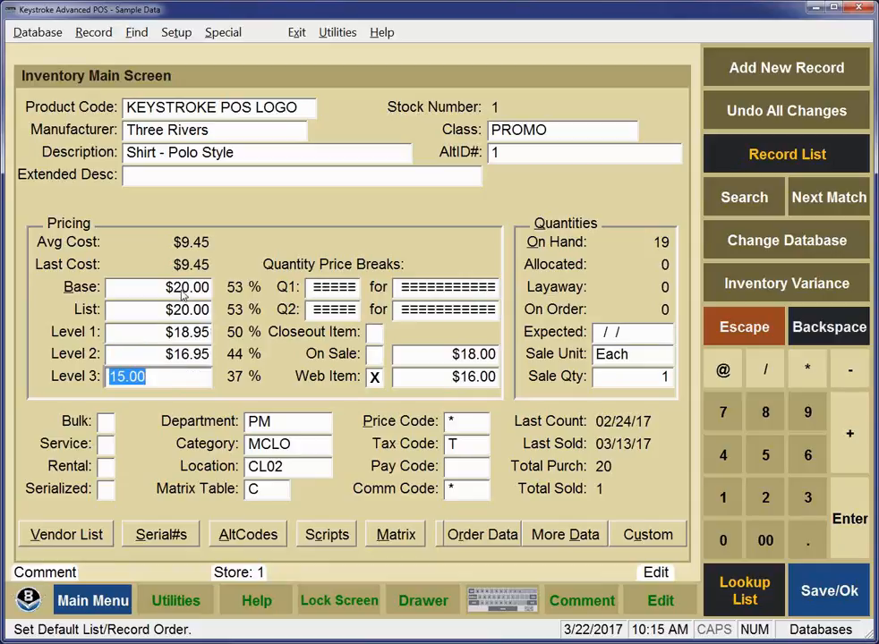
key(Up)
key(Up)
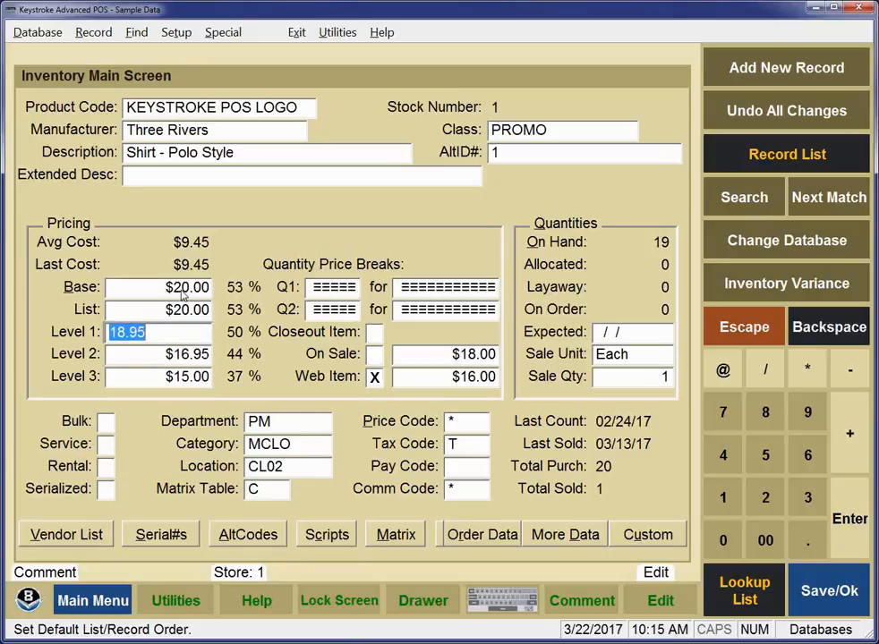
key(Up)
key(Up)
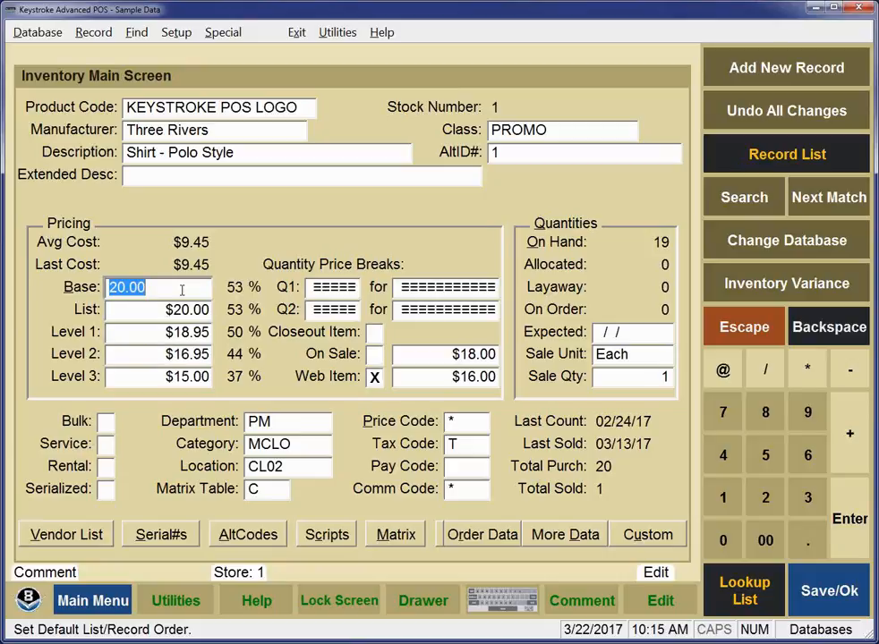
text(10)
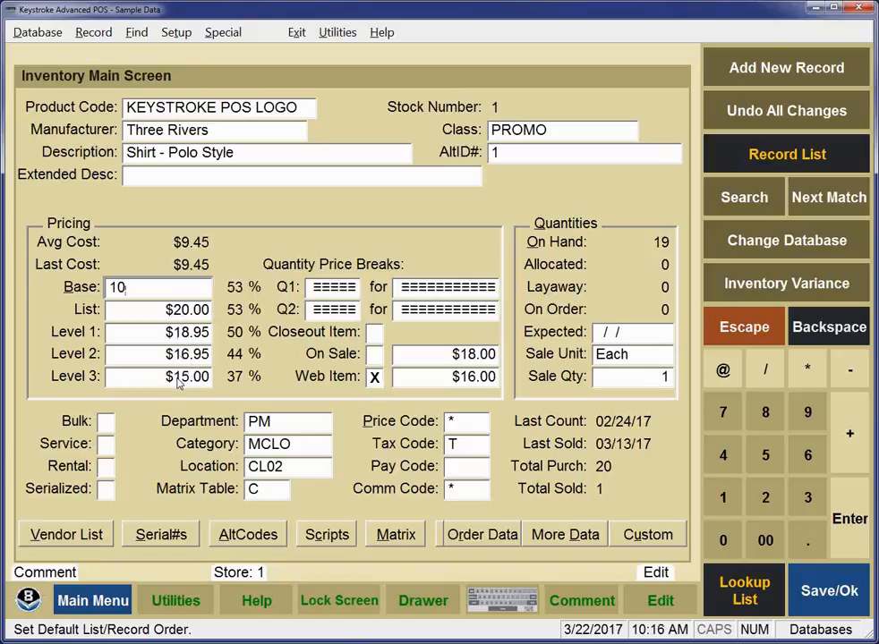
key(Return)
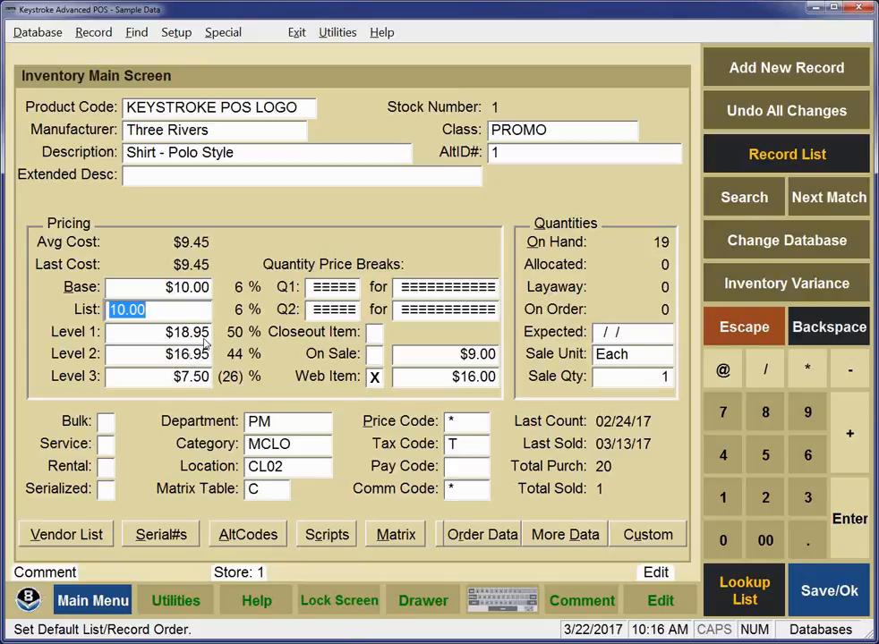
- Enter a $9.50 Level 1 price, then set the base price back to 20
click(198, 335)
text(9.5)
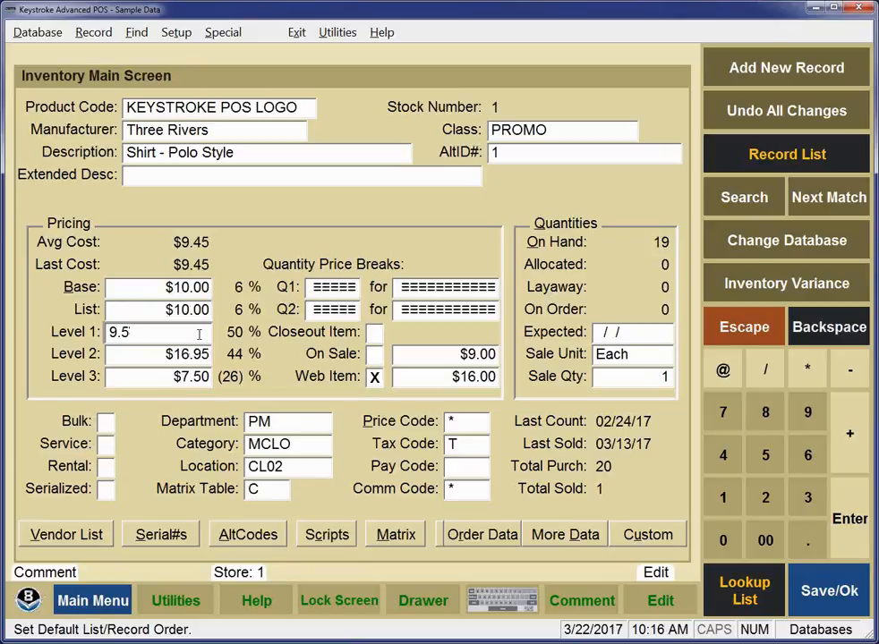
key(Tab)
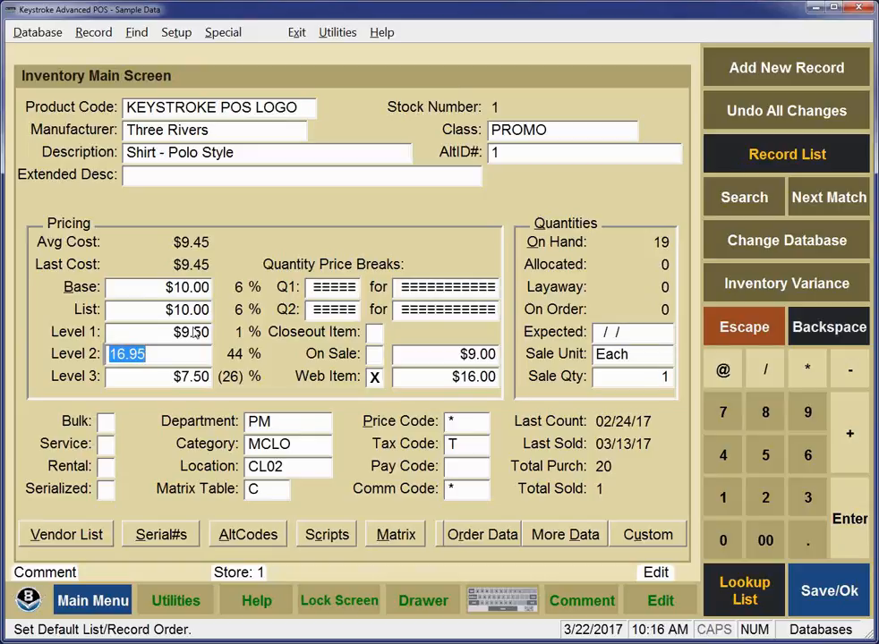
click(187, 288)
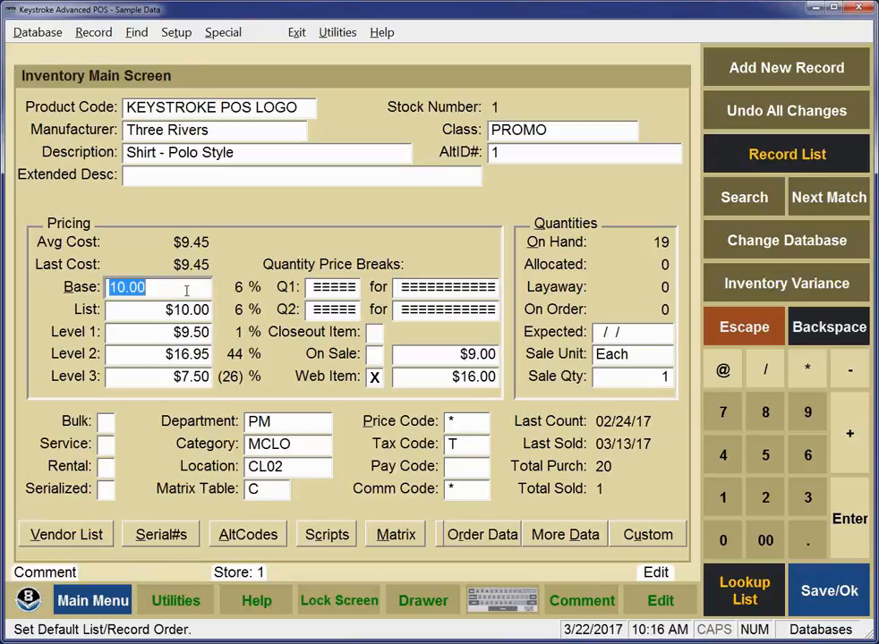
text(20)
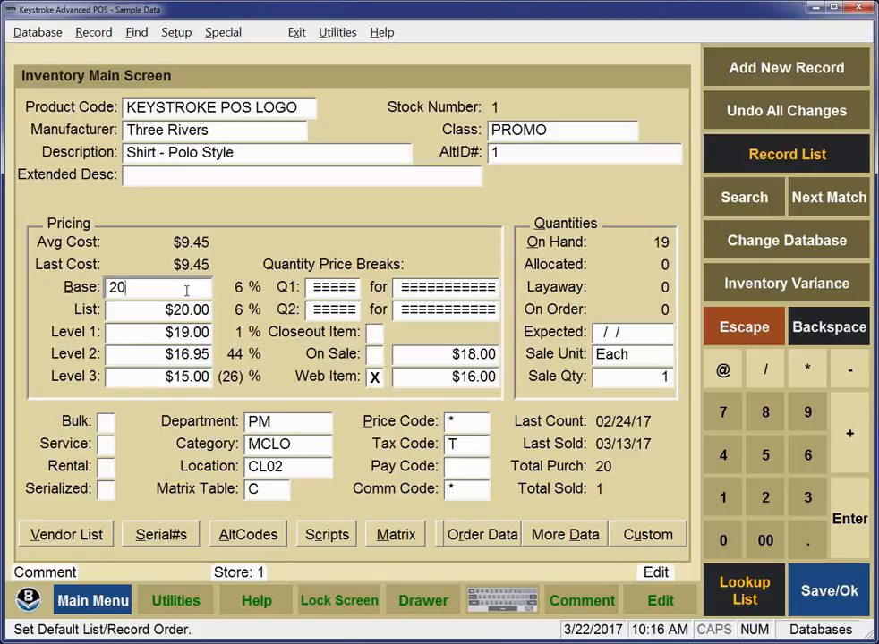
key(Return)
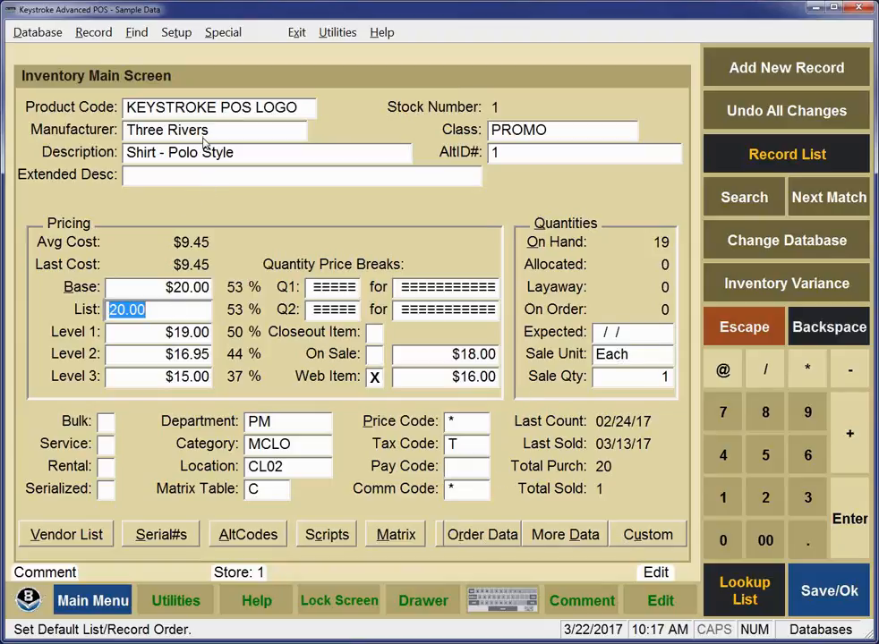
- Open the Inventory Custom Data screen for the KEYSTROKE POS LOGO item
click(626, 534)
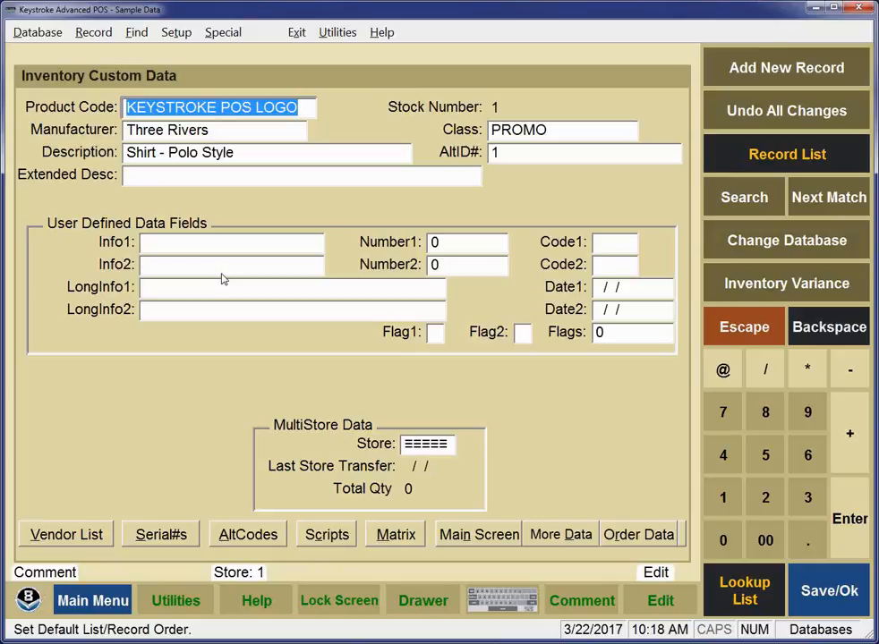
- Switch to the Clerk database and open the Add Mode Level 99 Screen 1 default (DBSKA199.DAT)
click(40, 34)
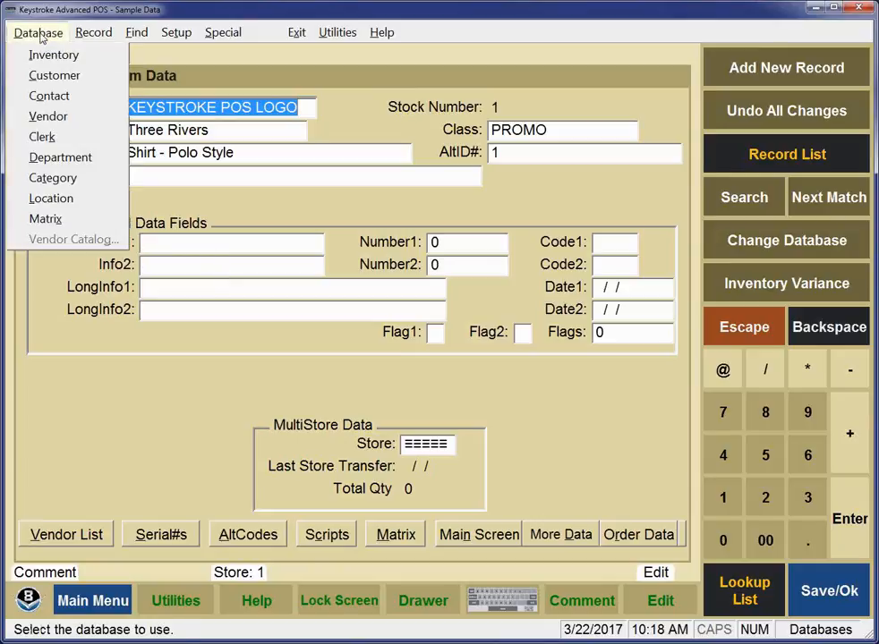
click(42, 139)
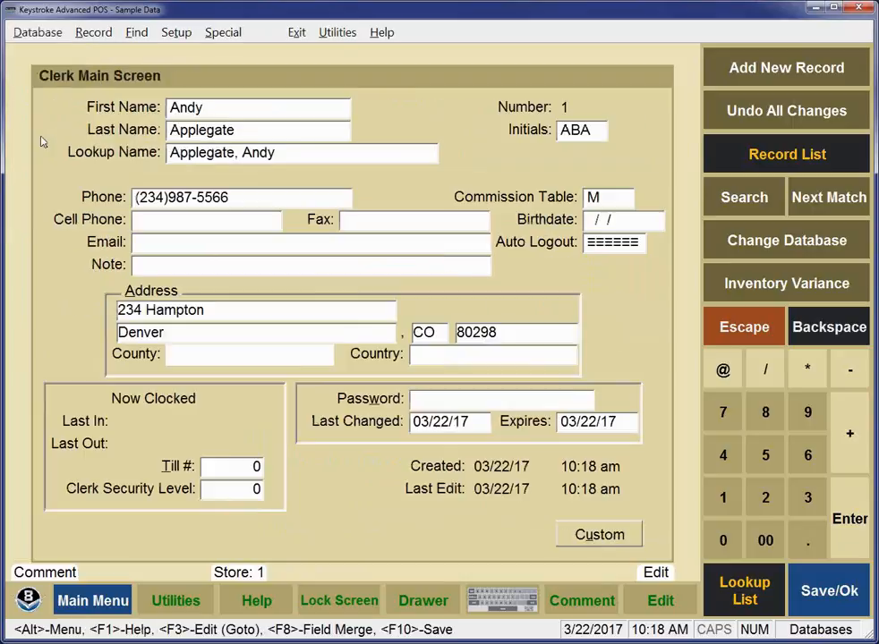
click(176, 32)
click(183, 97)
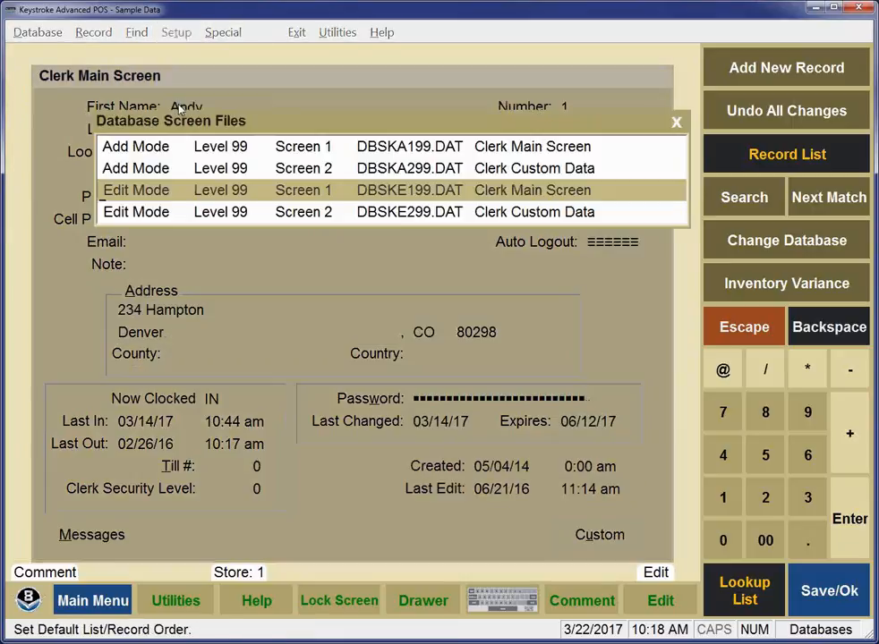
click(150, 152)
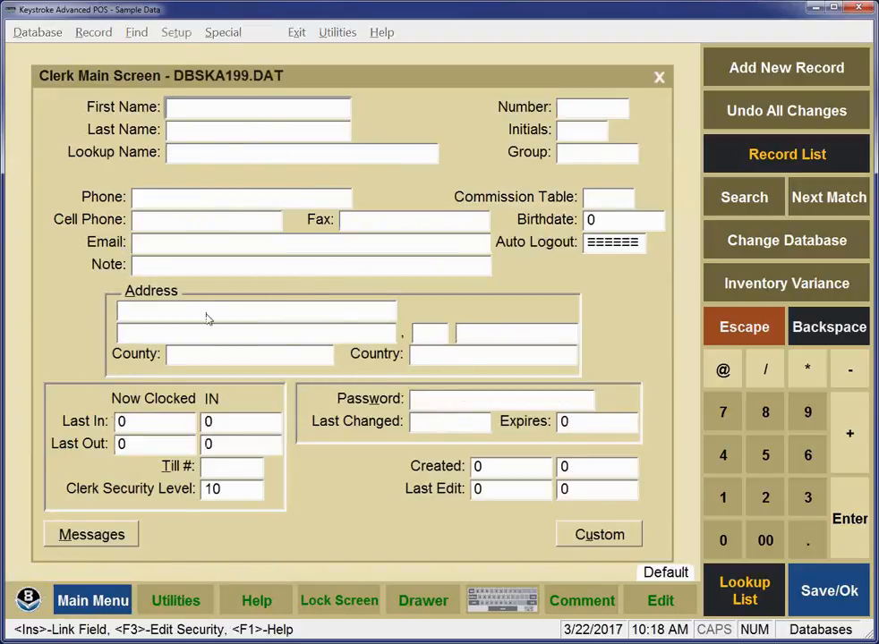
- Enter security level 5 and state CO in the clerk defaults, then save with Ctrl+F10
double_click(219, 492)
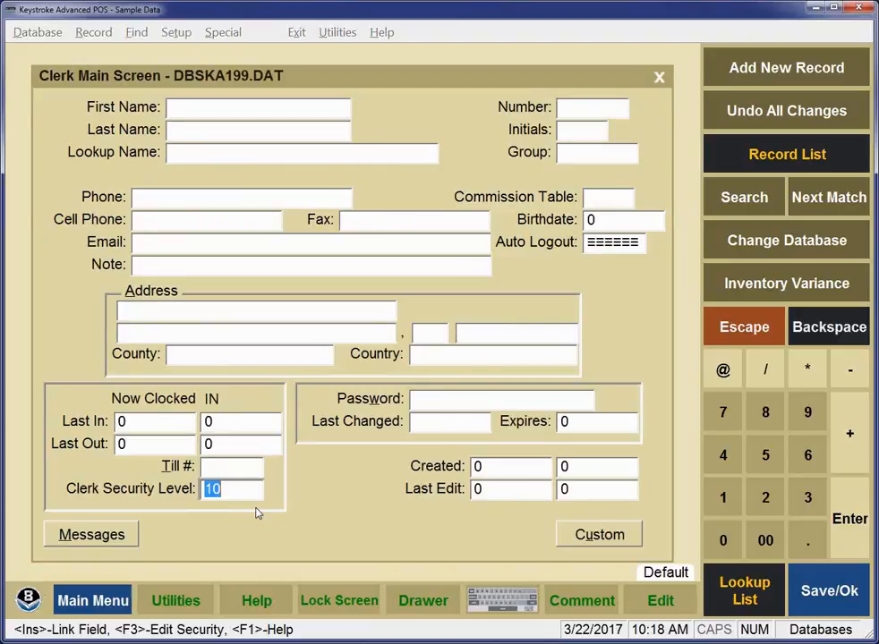
text(5)
click(418, 333)
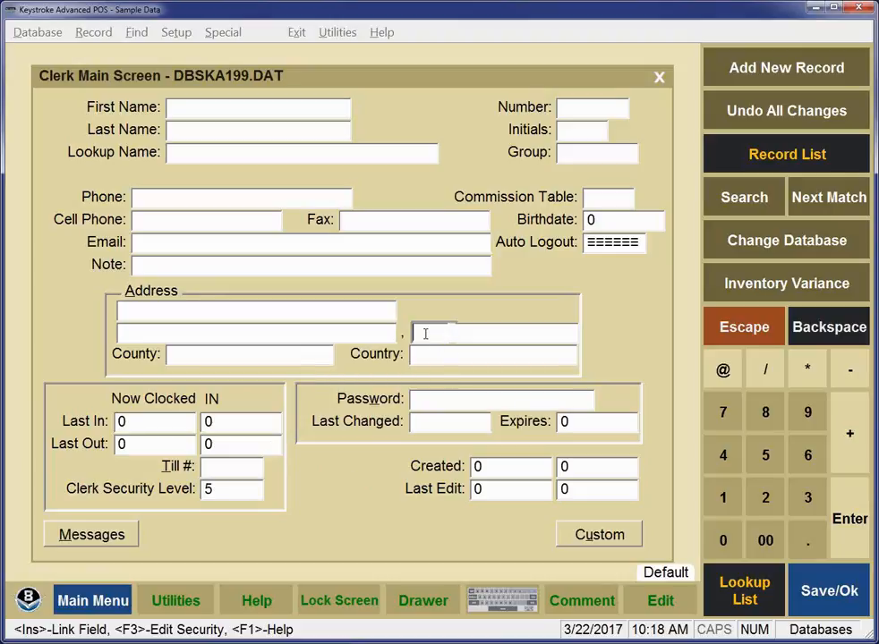
text(CO)
key(ctrl+F10)
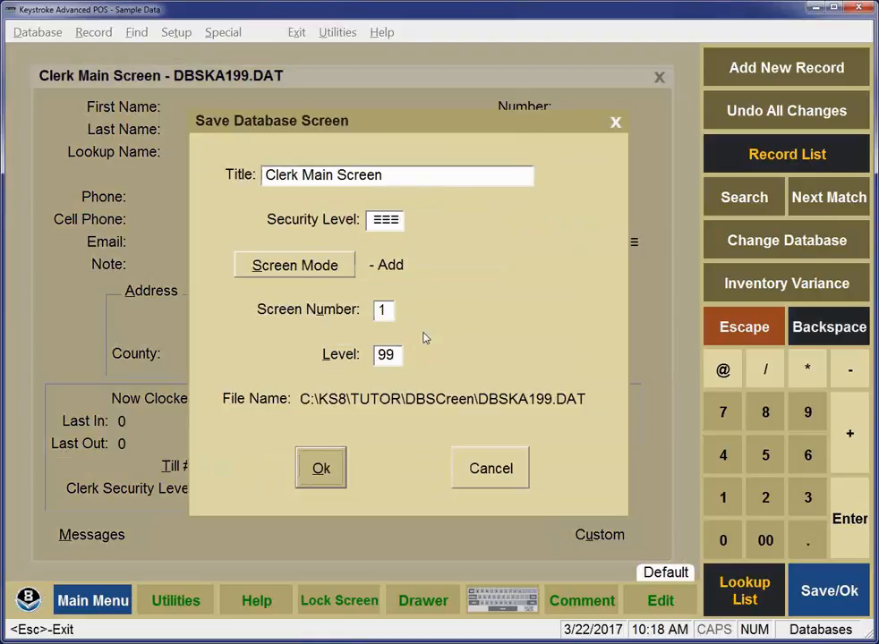
- Confirm the save, check that a new clerk record starts with CO and level 5, and return to Inventory
key(Return)
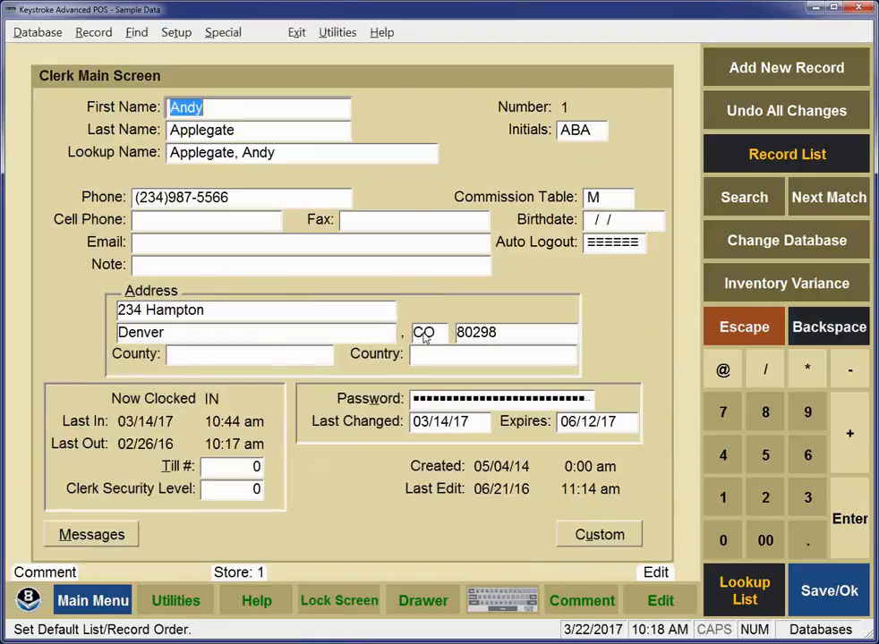
key(ctrl+Page_Down)
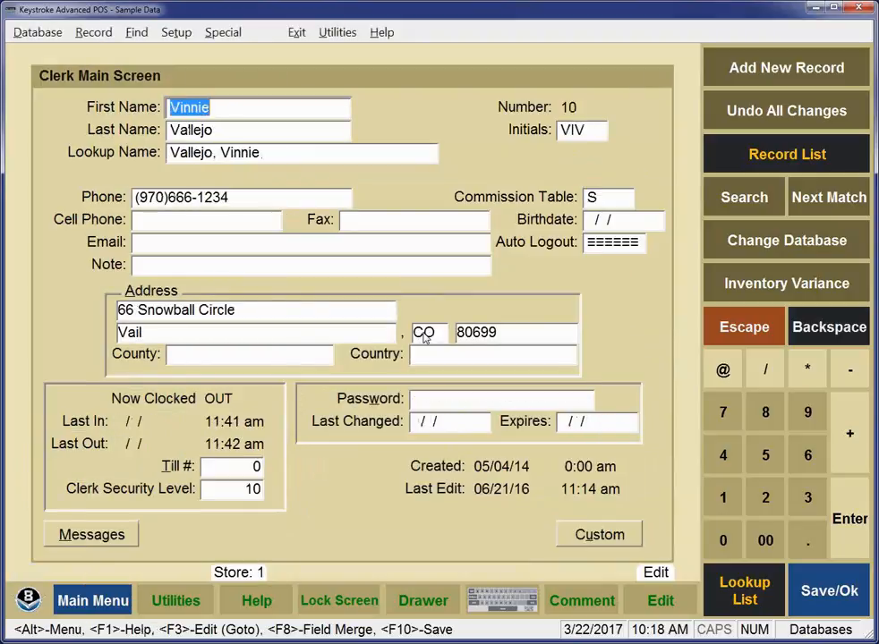
key(Page_Down)
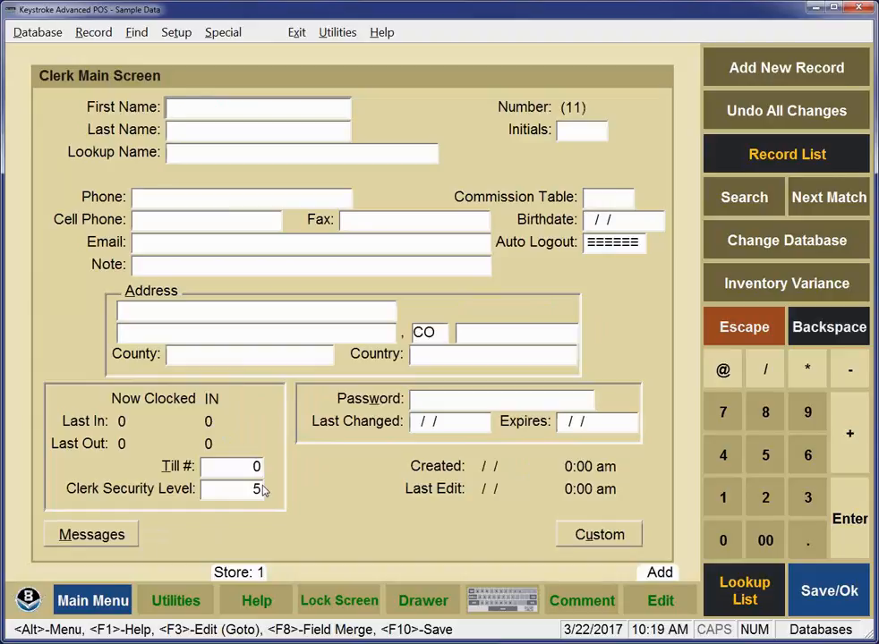
click(36, 34)
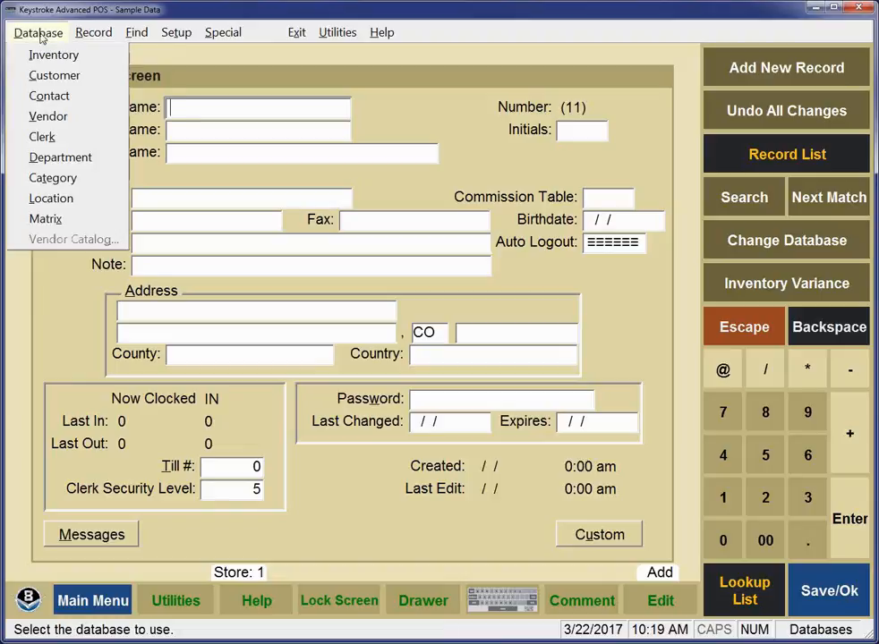
click(45, 56)
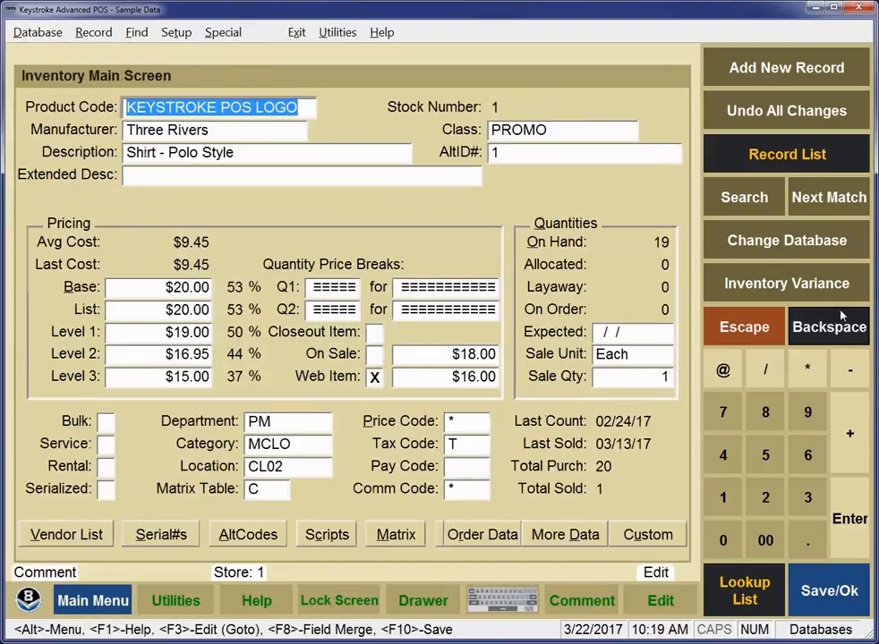